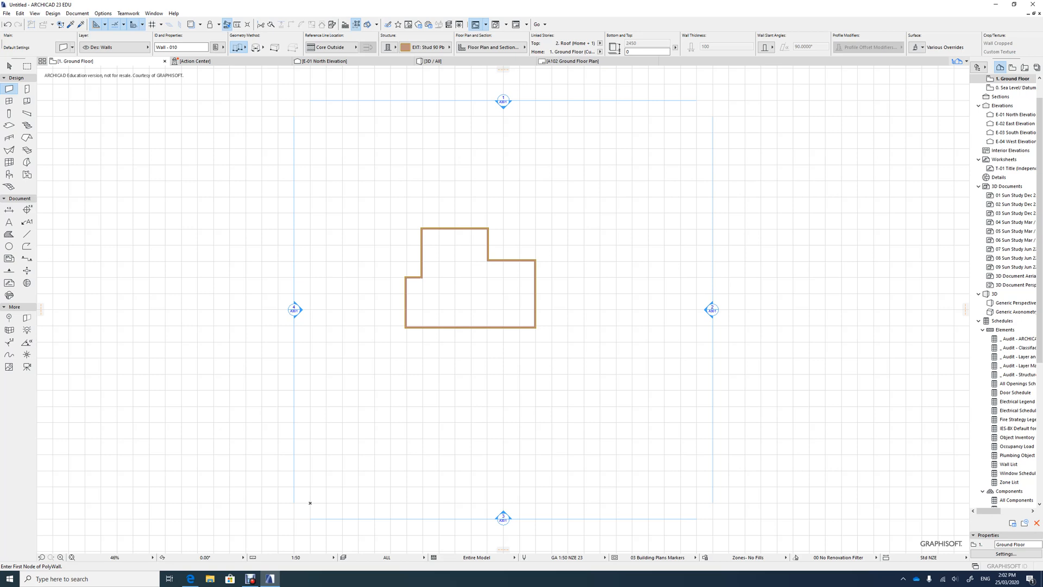
- View the house walls in the 3D perspective, orbit around them, and return to the ArchiCAD ground floor plan
key("F3")
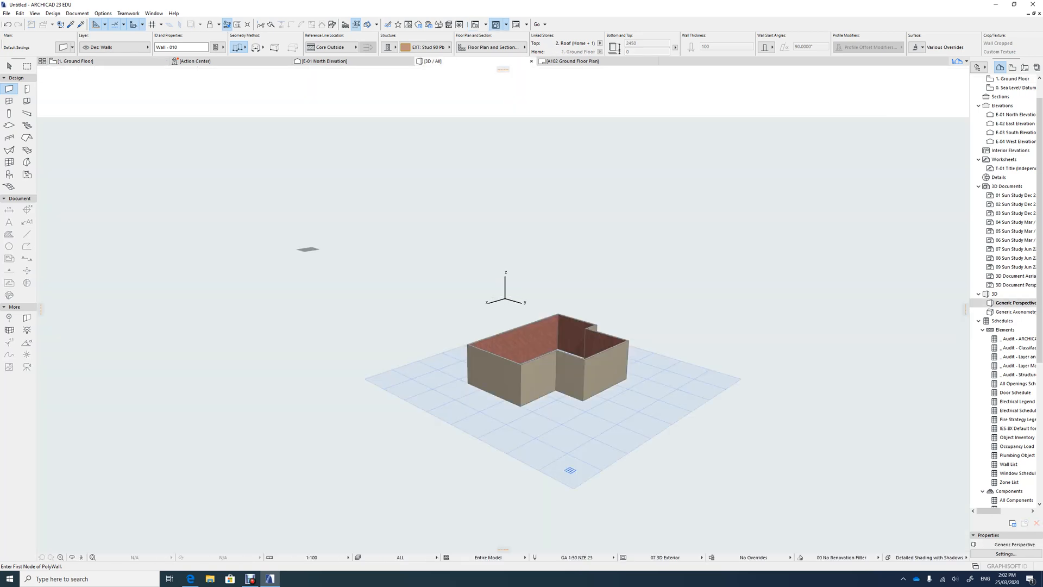
left_click(71, 557)
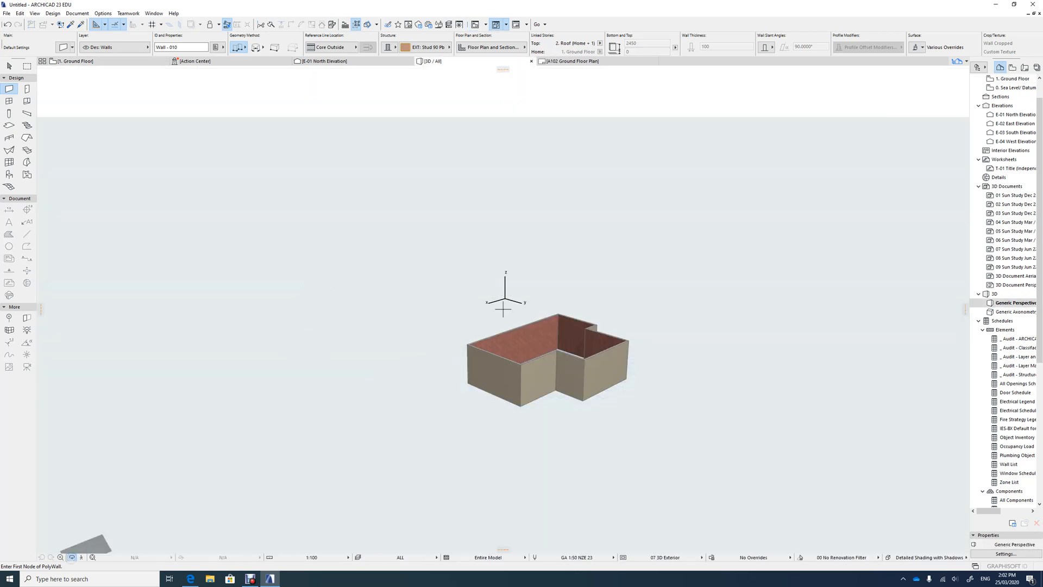
left_click_drag(503, 309, 483, 319)
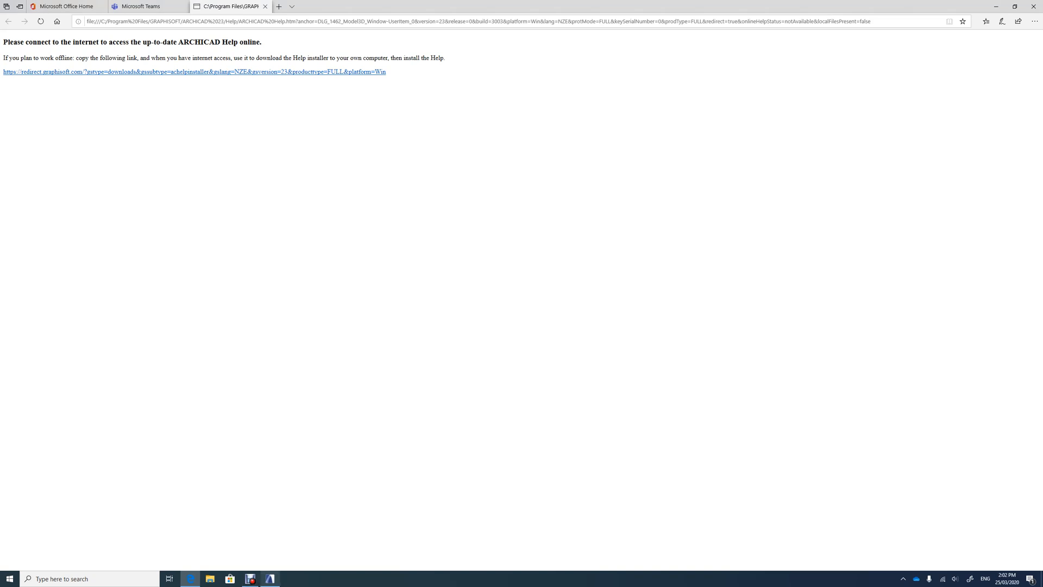
left_click(271, 579)
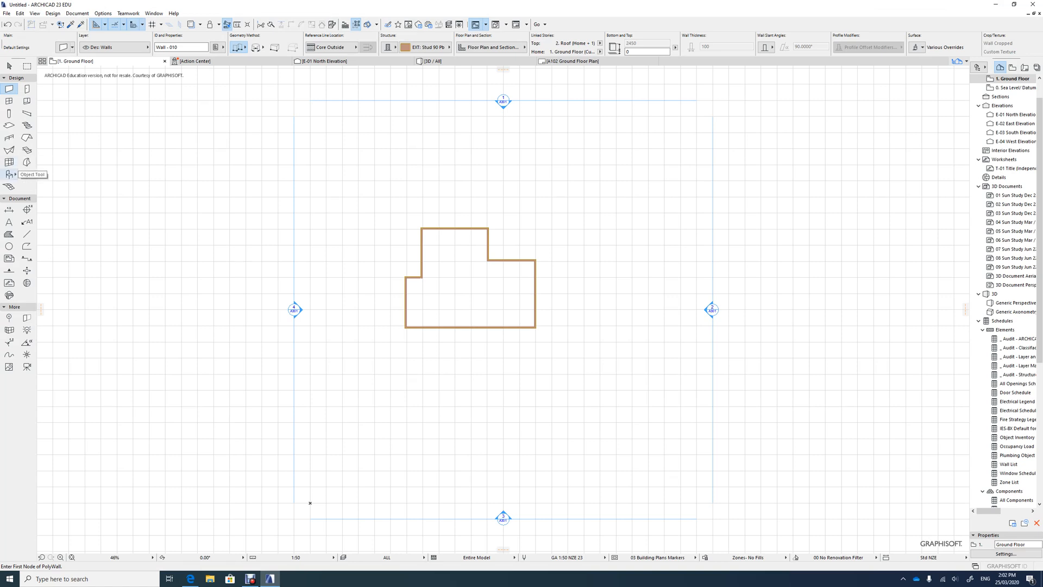
- Open the default settings of the Object tool, search the library for "bed" and browse the bed models
double_click(9, 174)
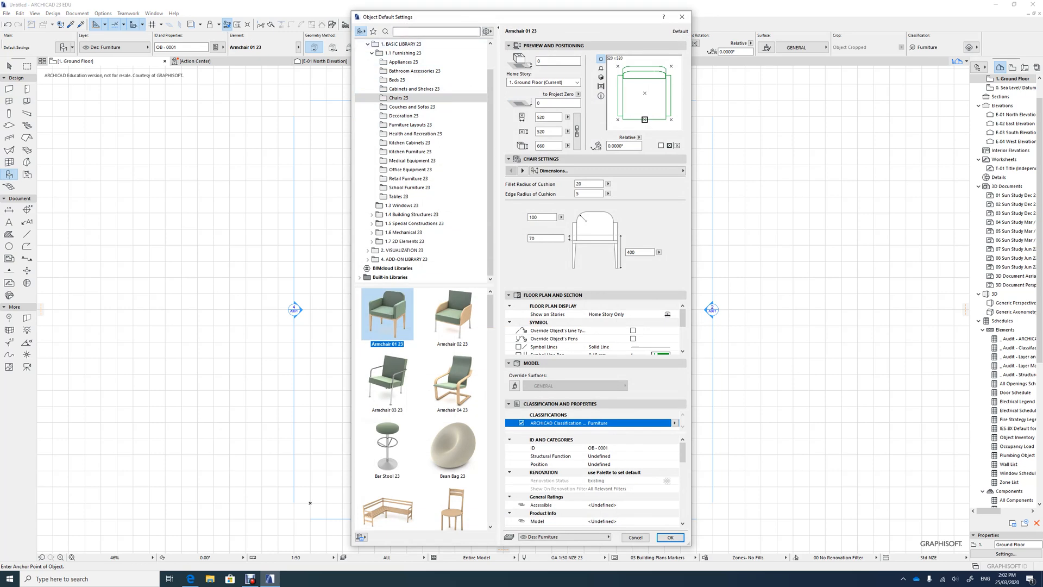
left_click(430, 32)
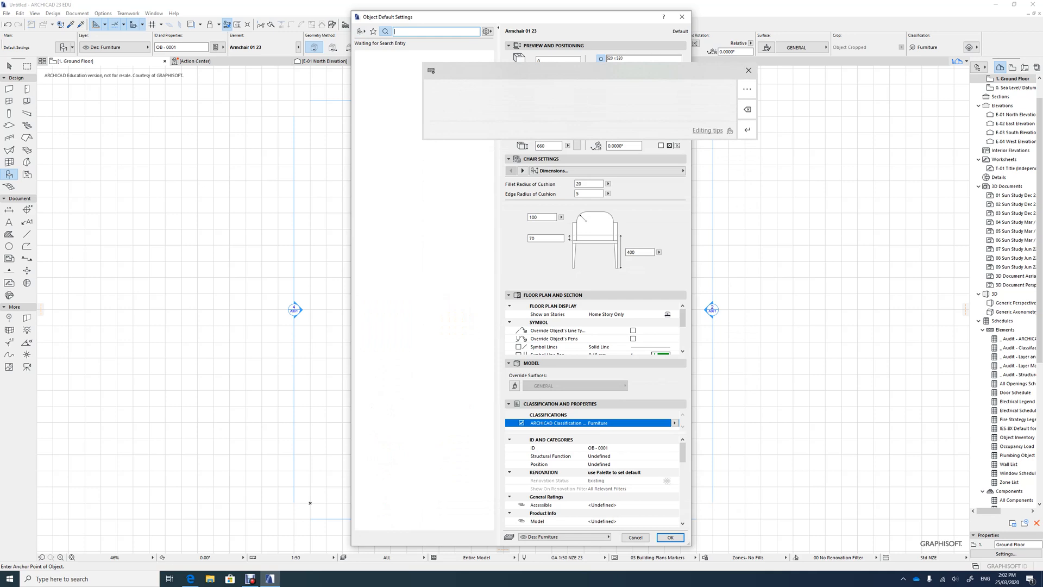
type("bed")
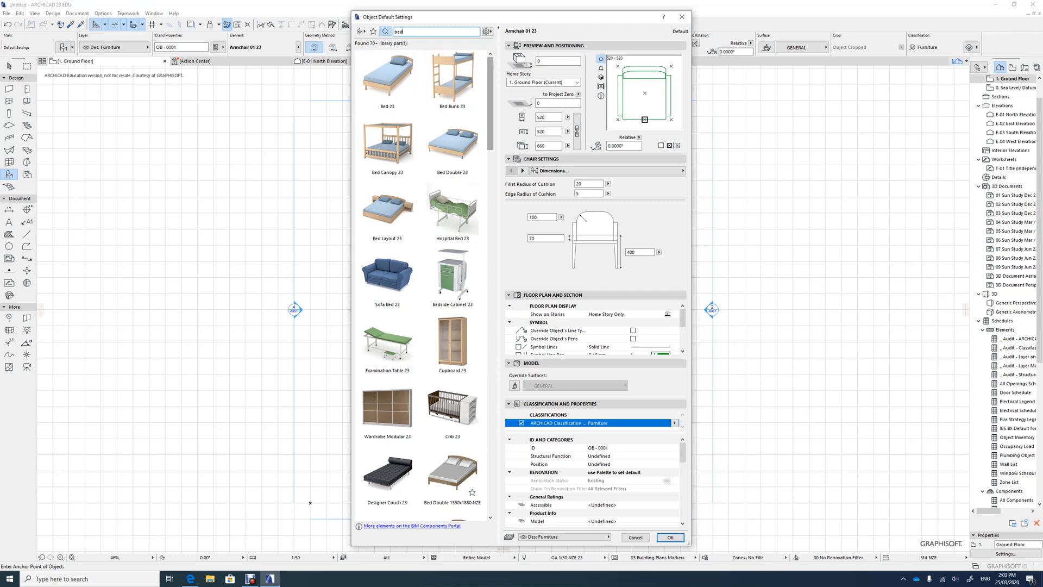
left_click_drag(490, 103, 491, 278)
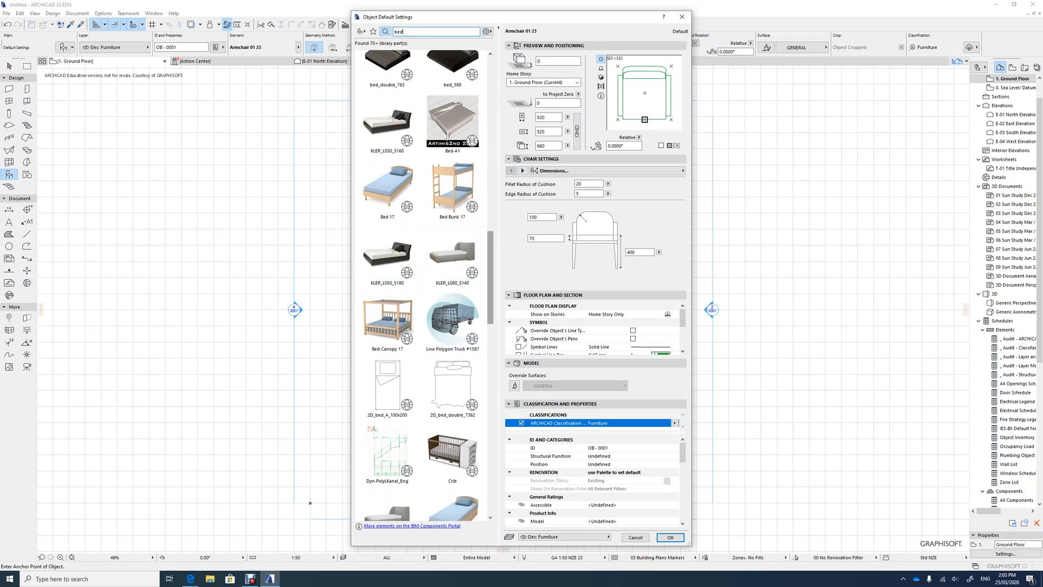
scroll(421, 285, "down", 5)
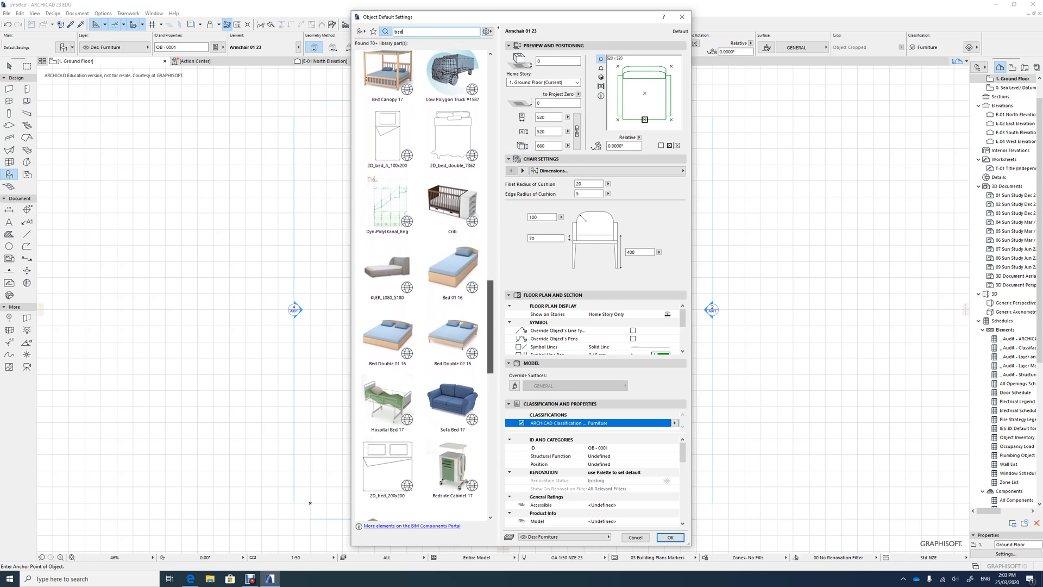
scroll(420, 285, "down", 12)
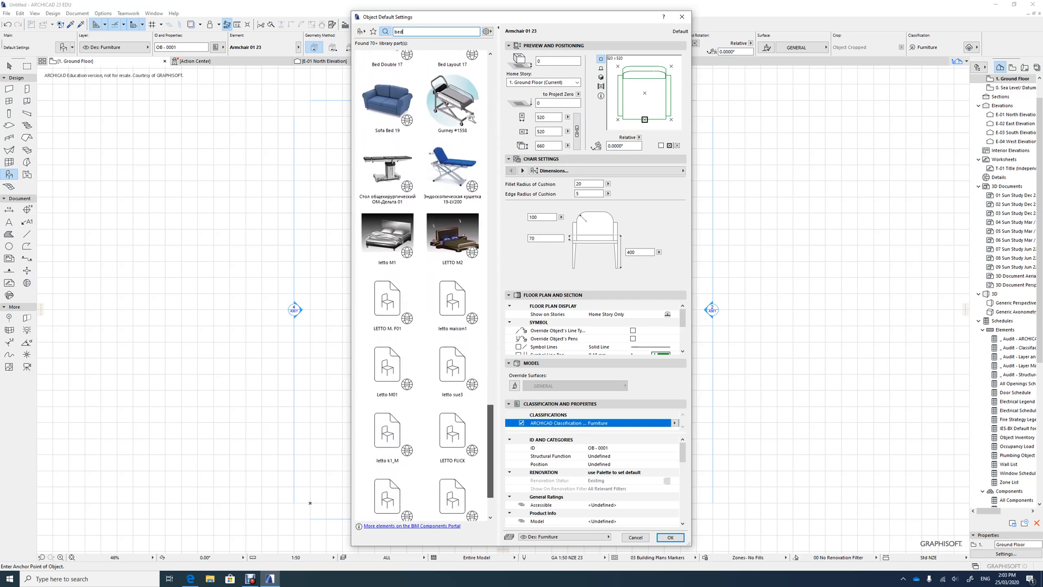
scroll(472, 118, "down", 2)
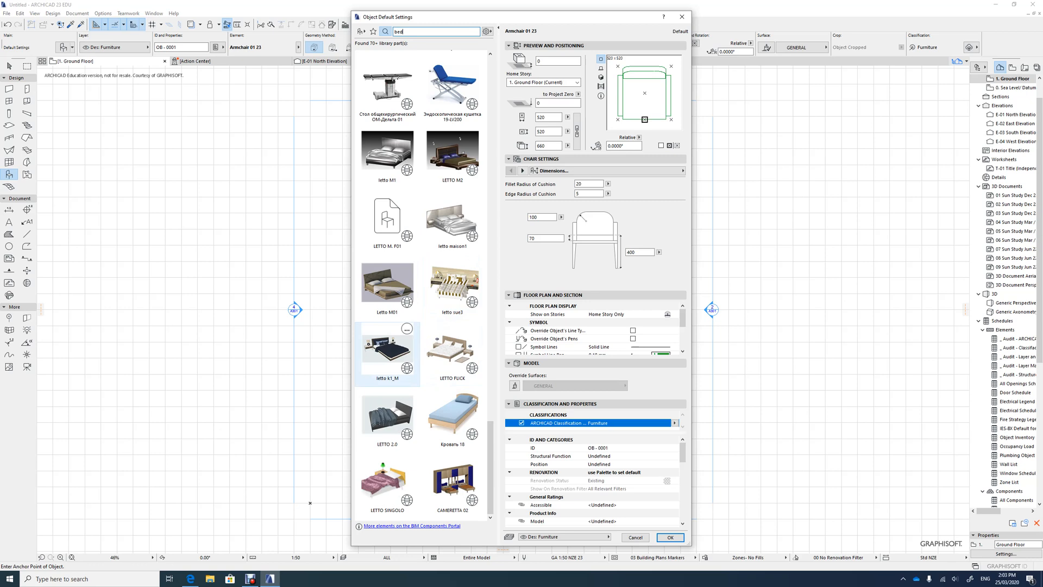
left_click(386, 358)
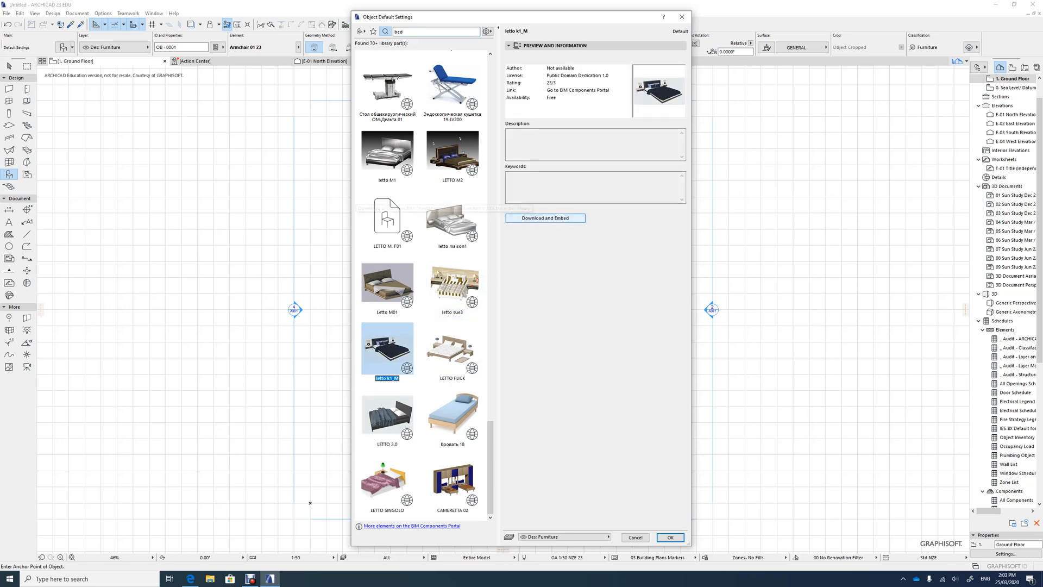
left_click(545, 218)
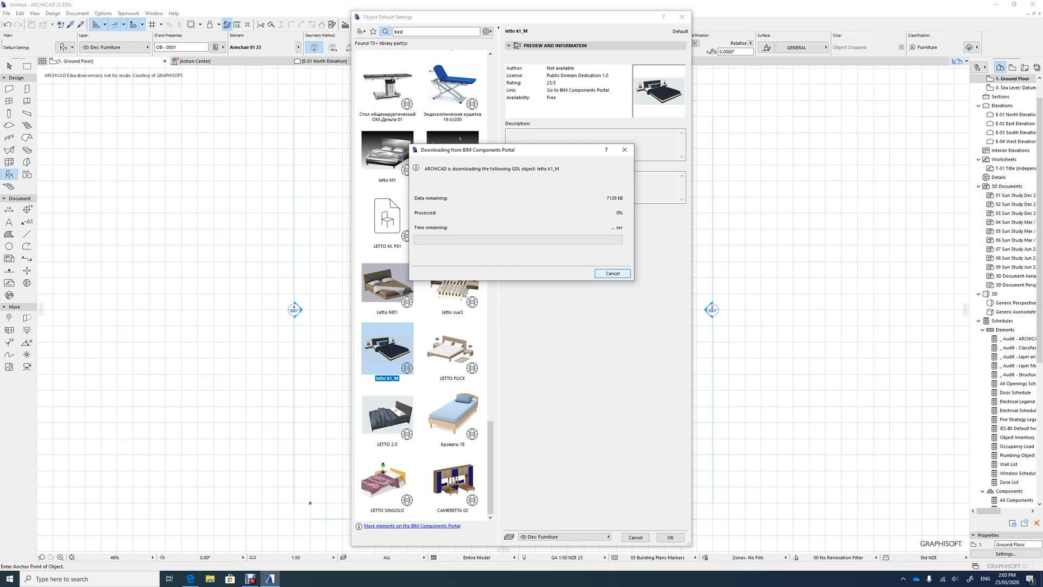
left_click(608, 274)
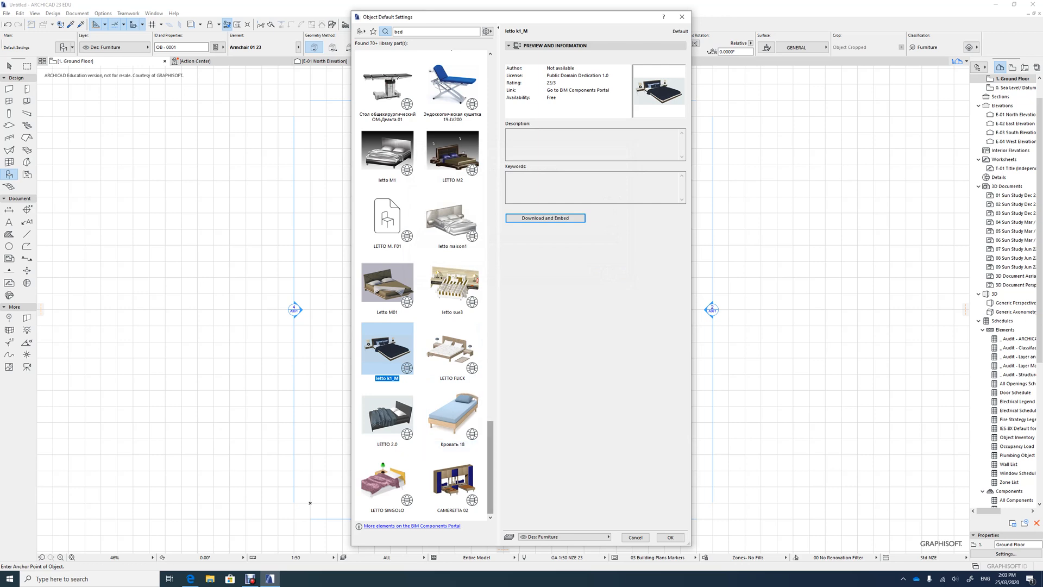
- Choose the Bed Double 1350x1880 NZE model as the object to place
left_click_drag(490, 447, 490, 353)
scroll(453, 304, "up", 3)
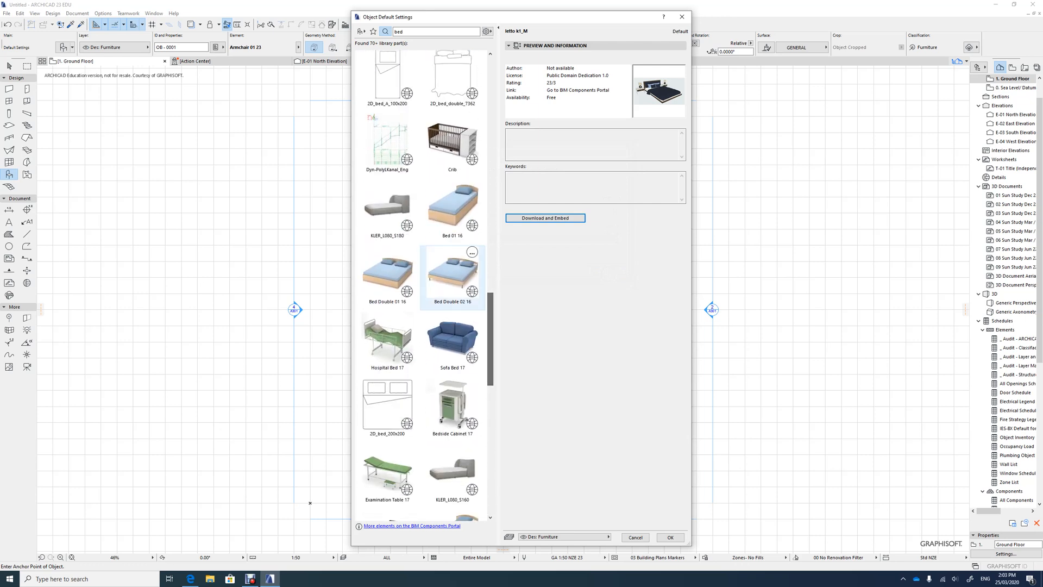
scroll(452, 307, "up", 10)
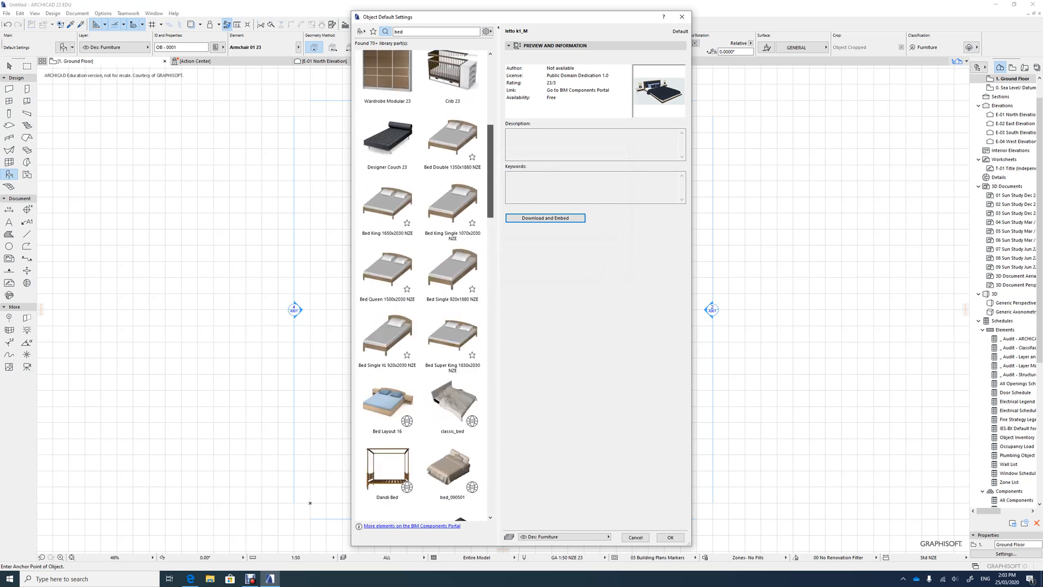
left_click(452, 155)
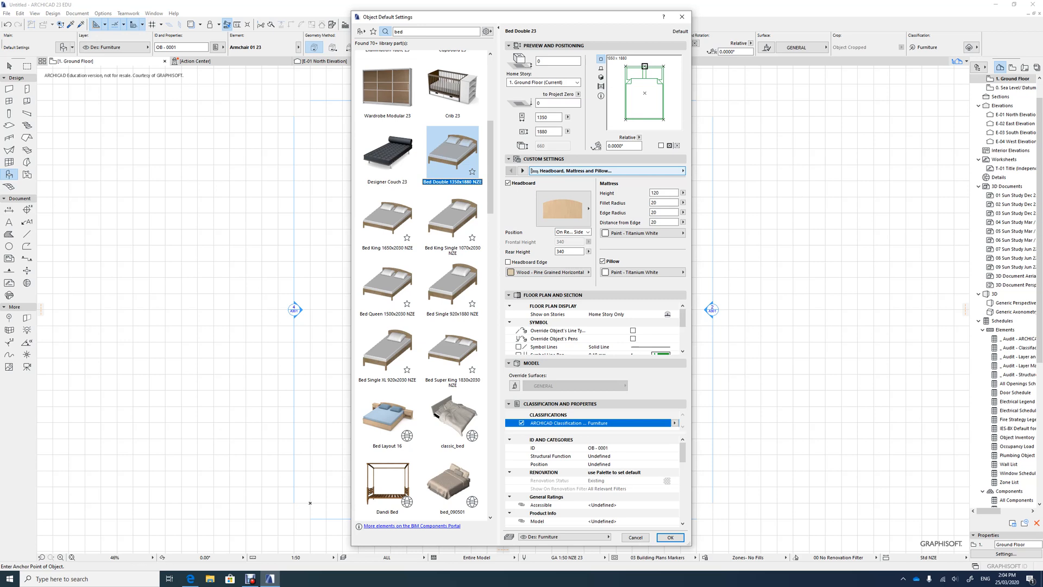
- Examine the bed's headboard, mattress and pillow settings and the leg styles offered under Frame and Leg
left_click(565, 171)
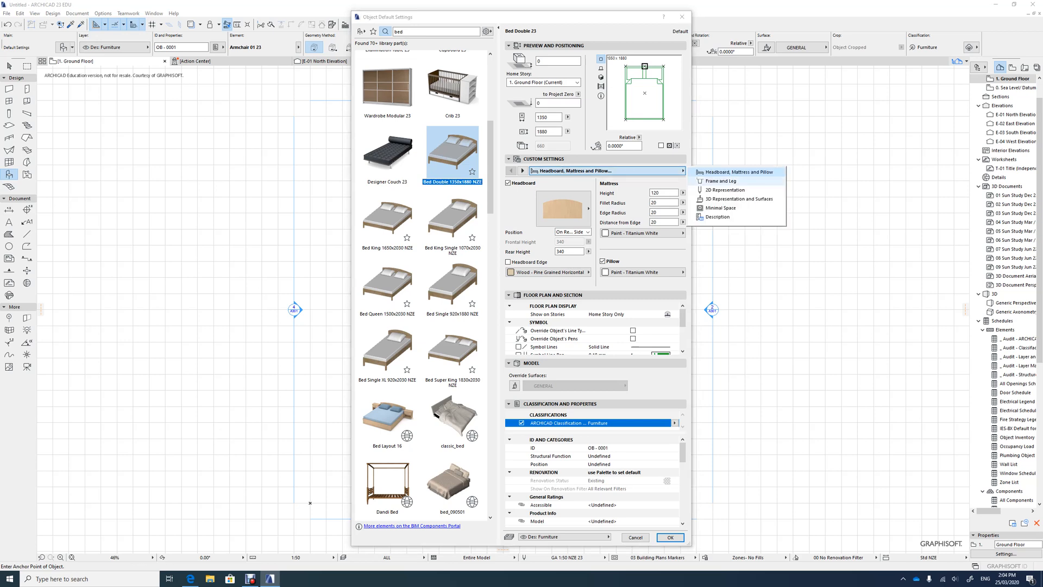
left_click(574, 205)
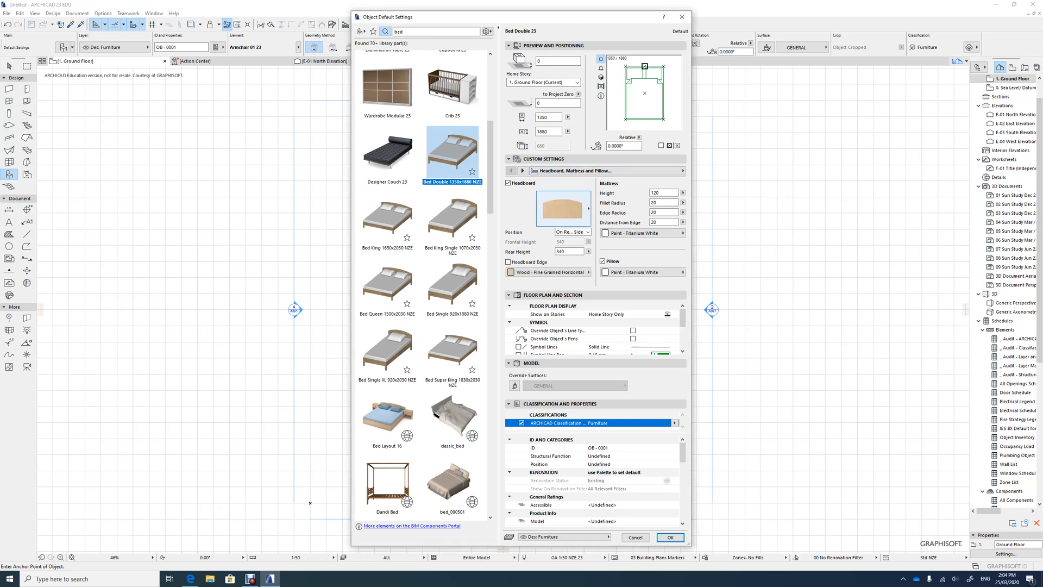
left_click(574, 205)
left_click(620, 209)
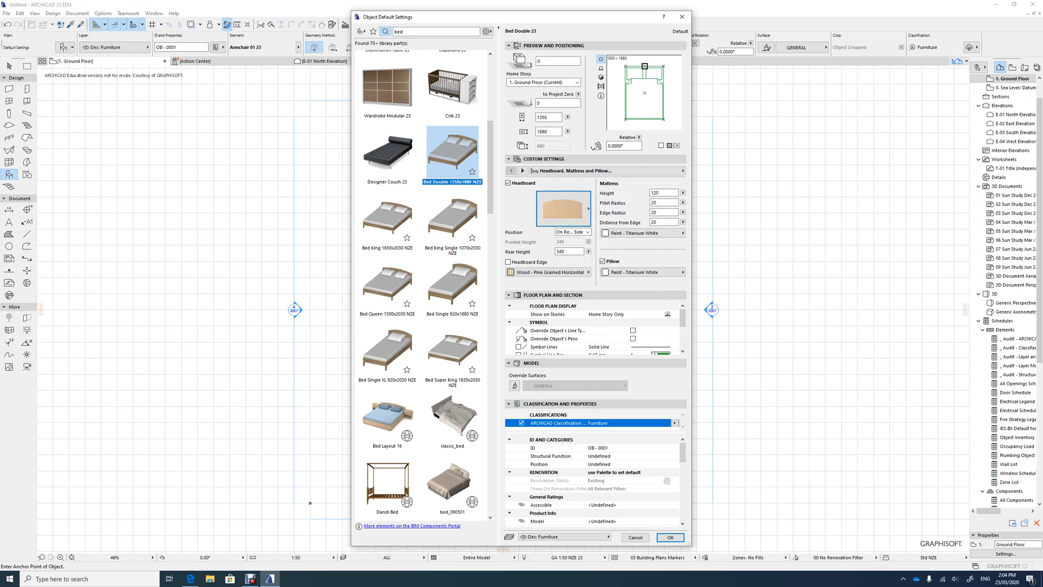
left_click(676, 170)
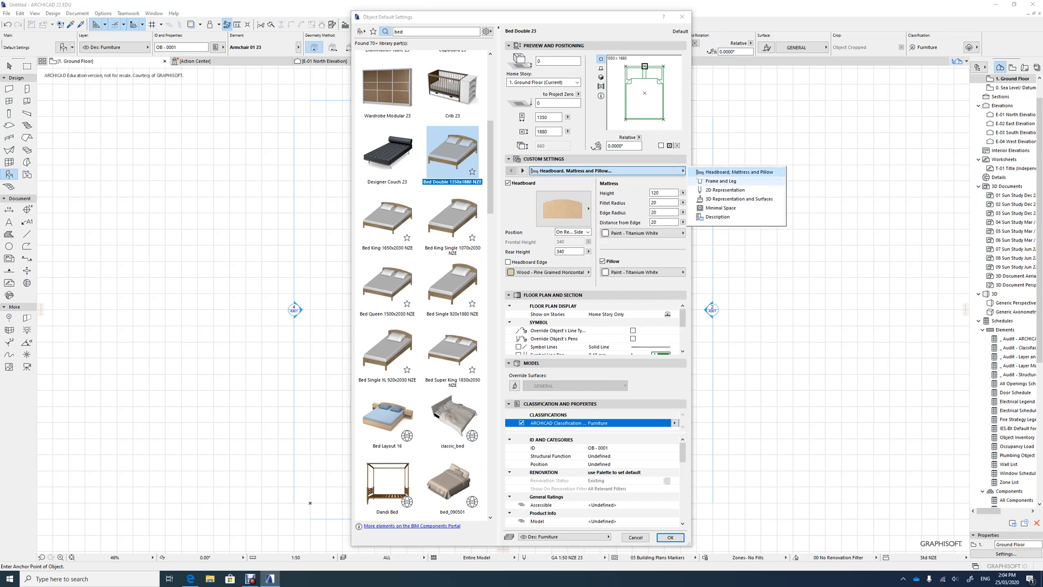
left_click(720, 181)
left_click(663, 212)
left_click(666, 214)
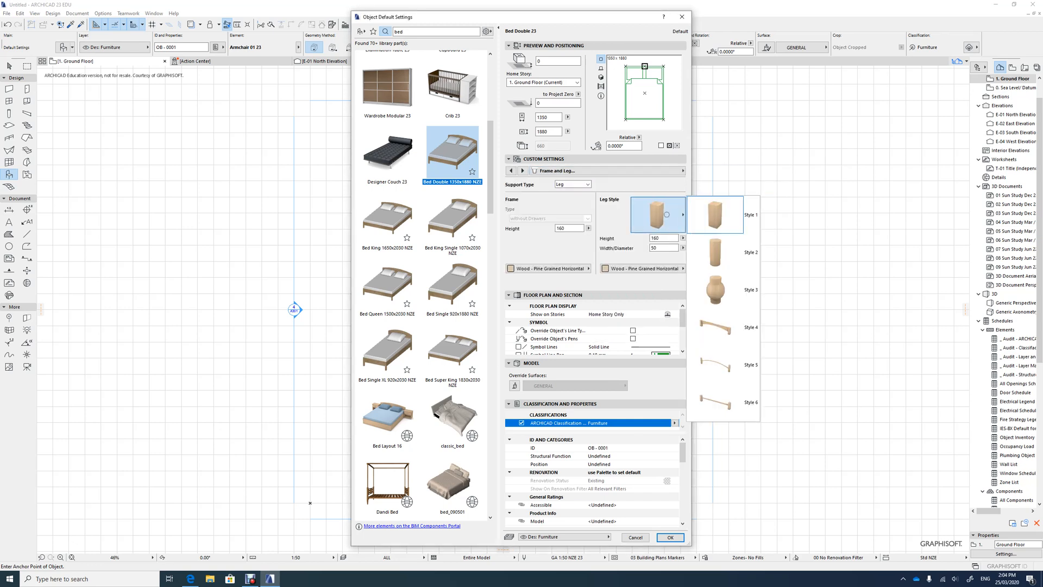
left_click(667, 214)
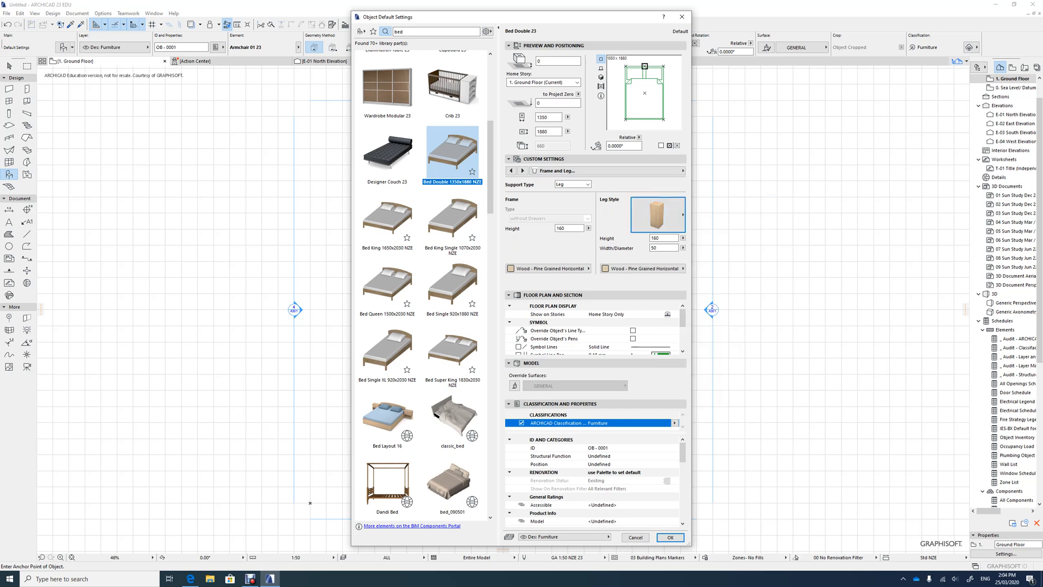
- Set the headboard surface to Stone - Marble Black in the bed's 3D Representation and Surfaces settings
left_click(679, 171)
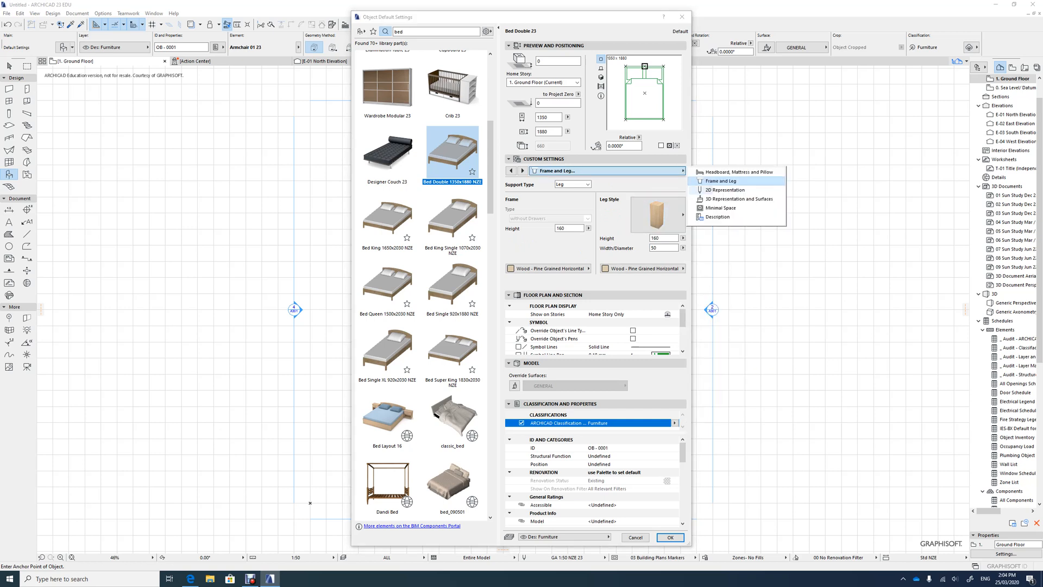
left_click(738, 199)
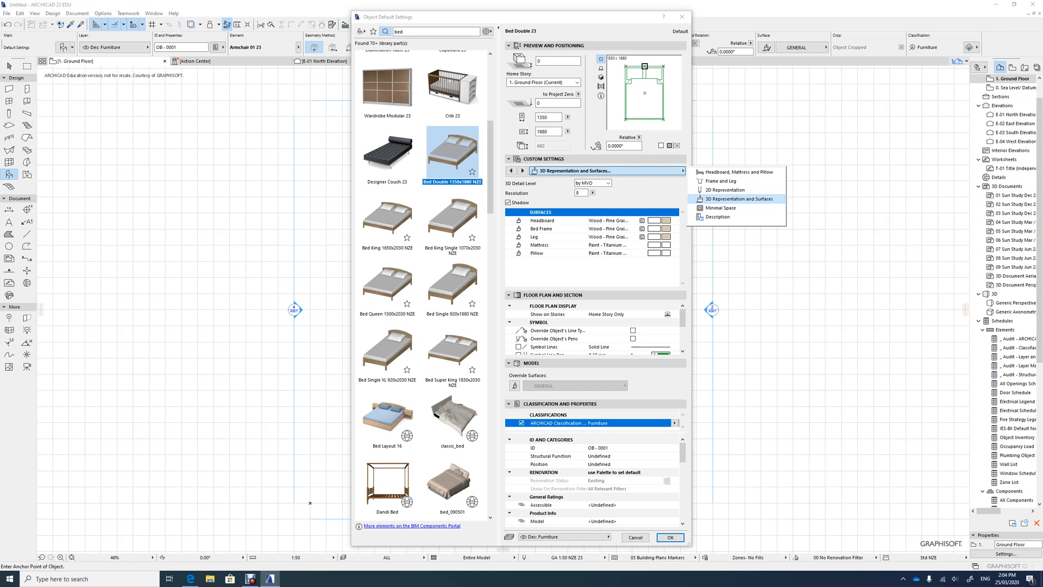
left_click(675, 218)
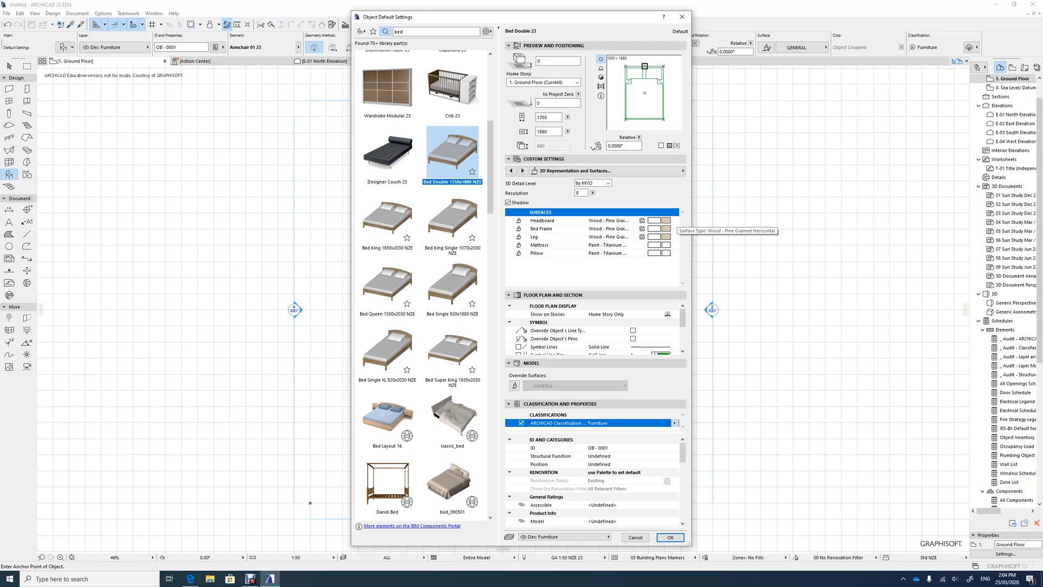
left_click(667, 221)
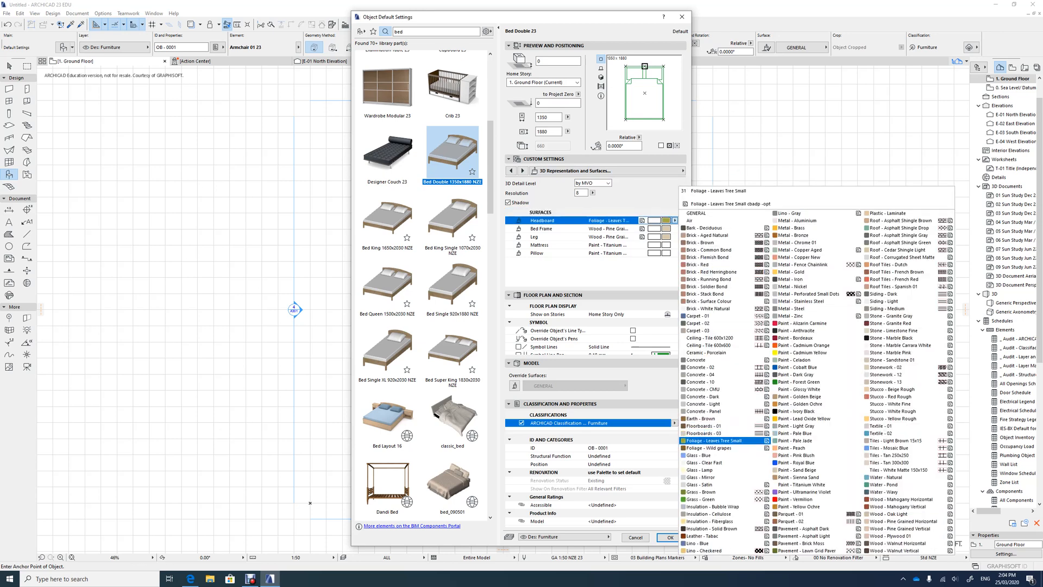
left_click(884, 338)
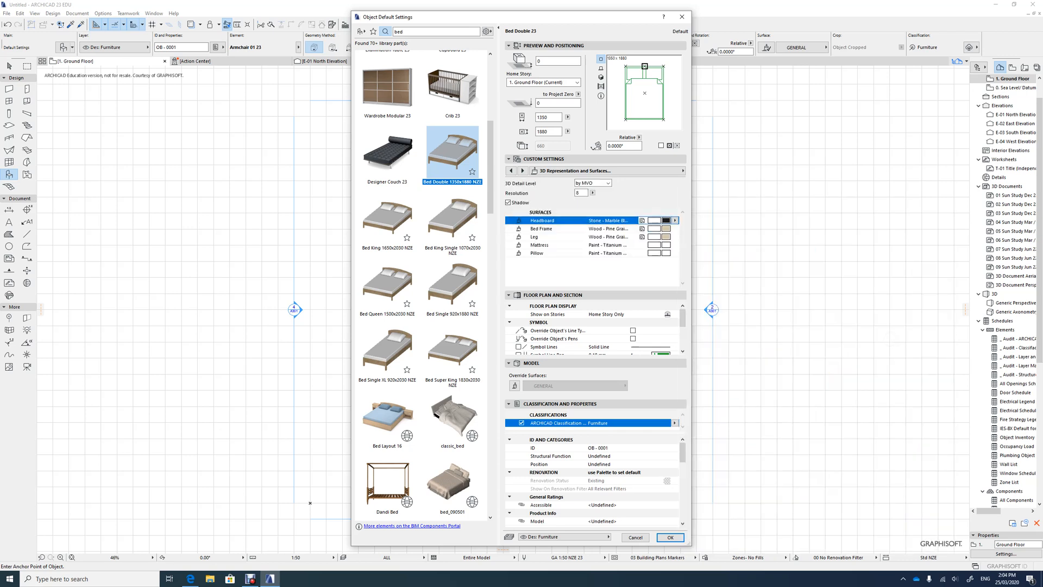
- Set the bed's leg surface to Metal - Steel and its mattress surface to Paint - Cobalt Blue, and accept the settings
left_click(667, 237)
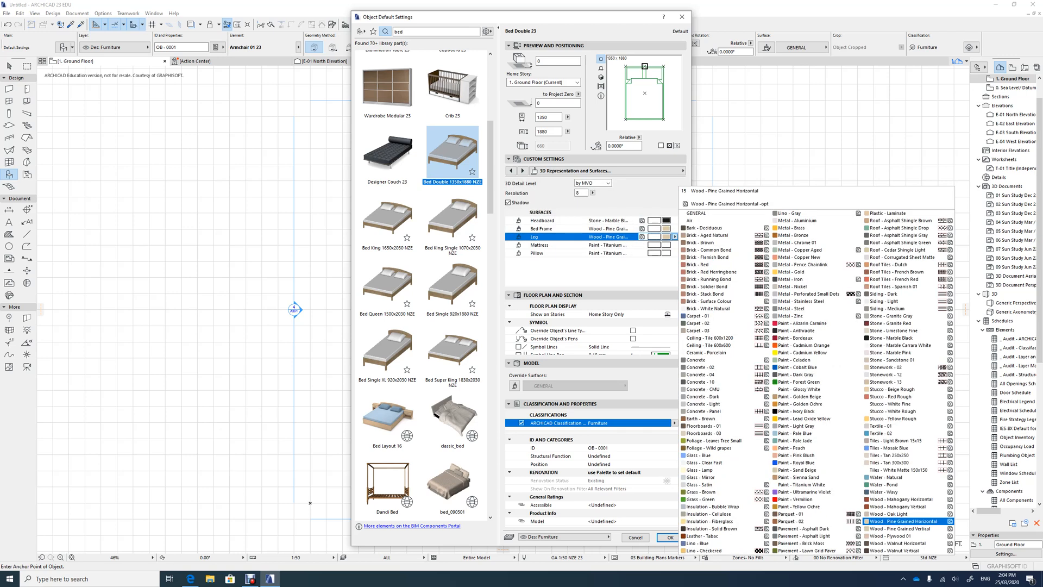
left_click(801, 308)
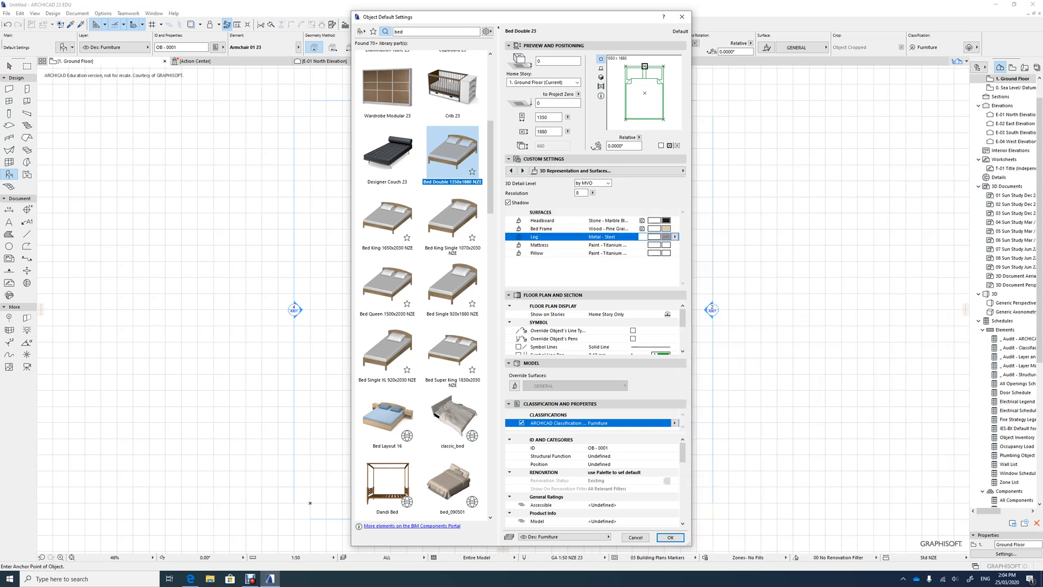
left_click(666, 246)
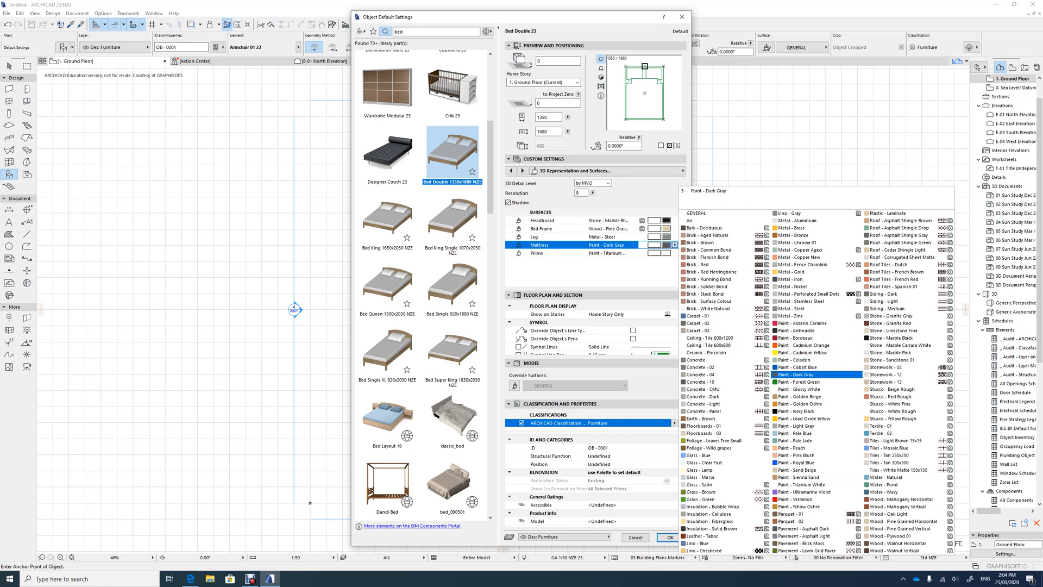
left_click(815, 368)
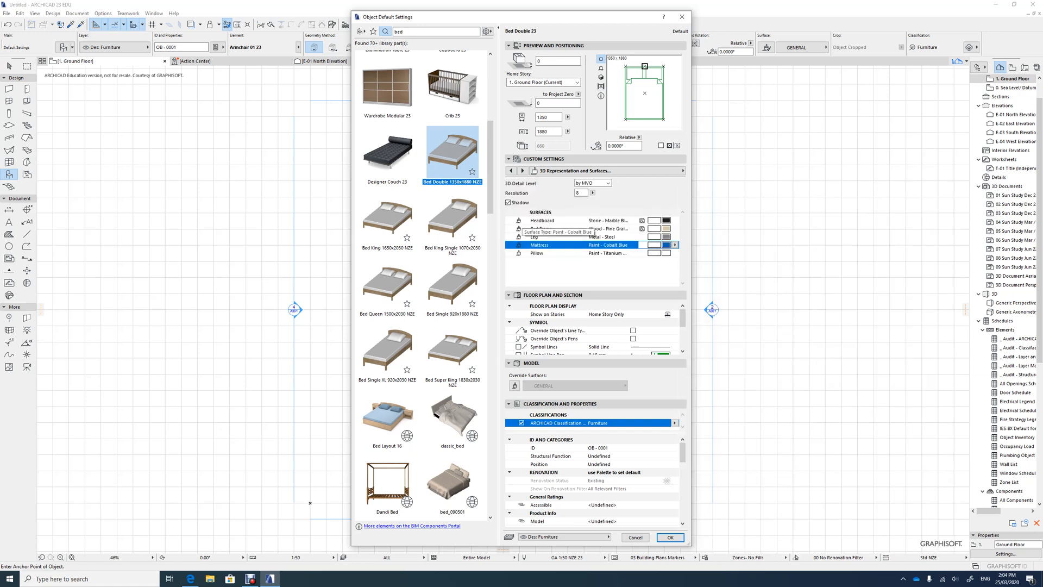
key("Return")
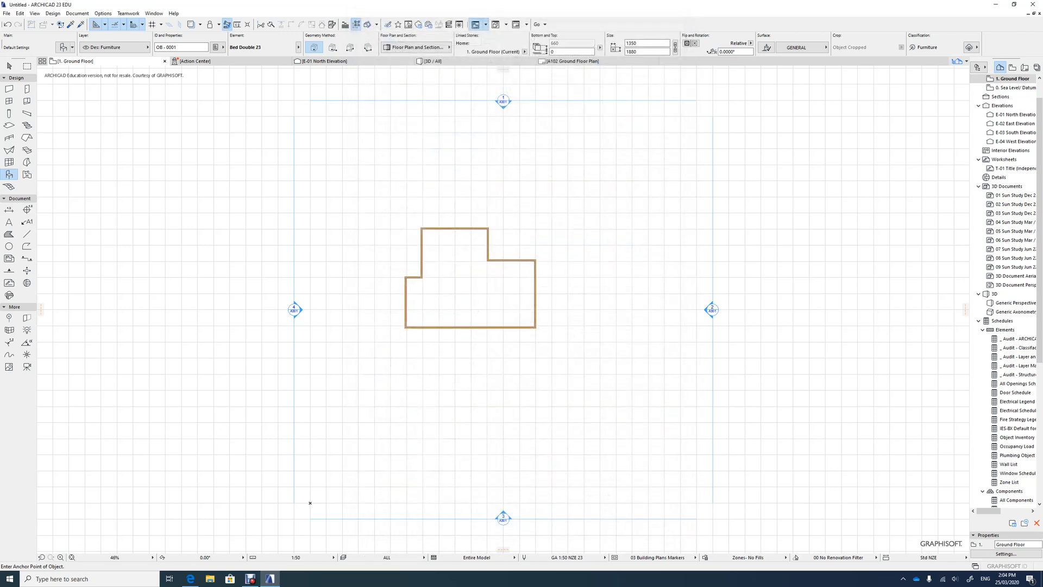
- Place the double bed in the northern part of the house on the ground floor plan and select it
left_click(439, 283)
left_click(9, 65)
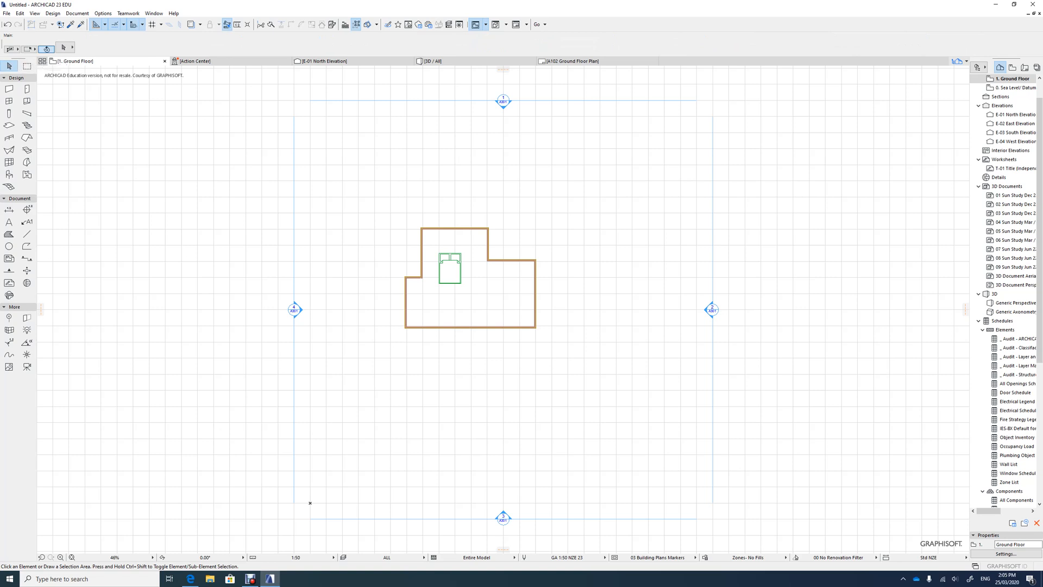
left_click(451, 266)
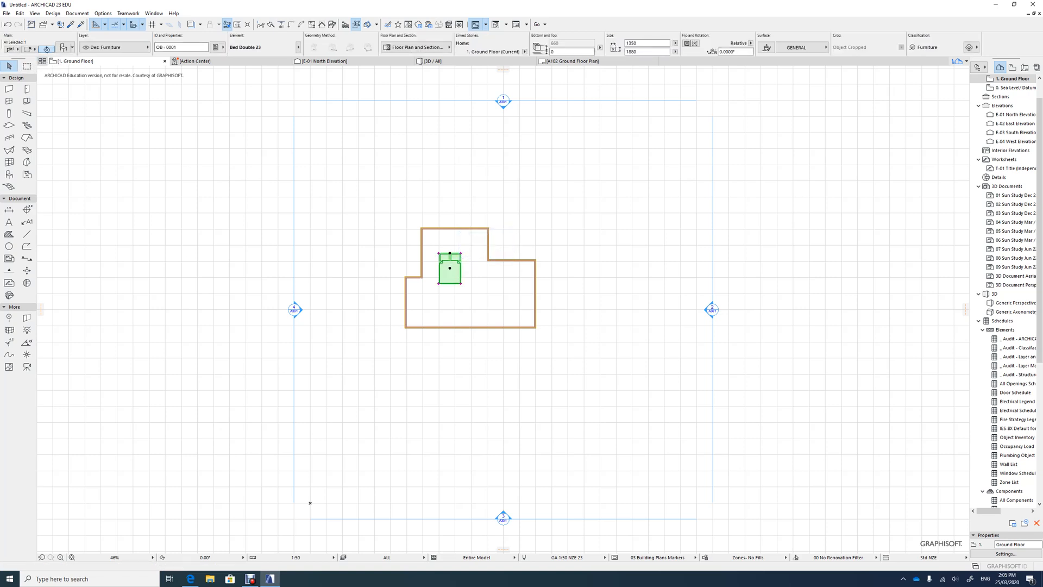
- Move the double bed about 700 mm towards the northwest inside the northern part of the house
key("Escape")
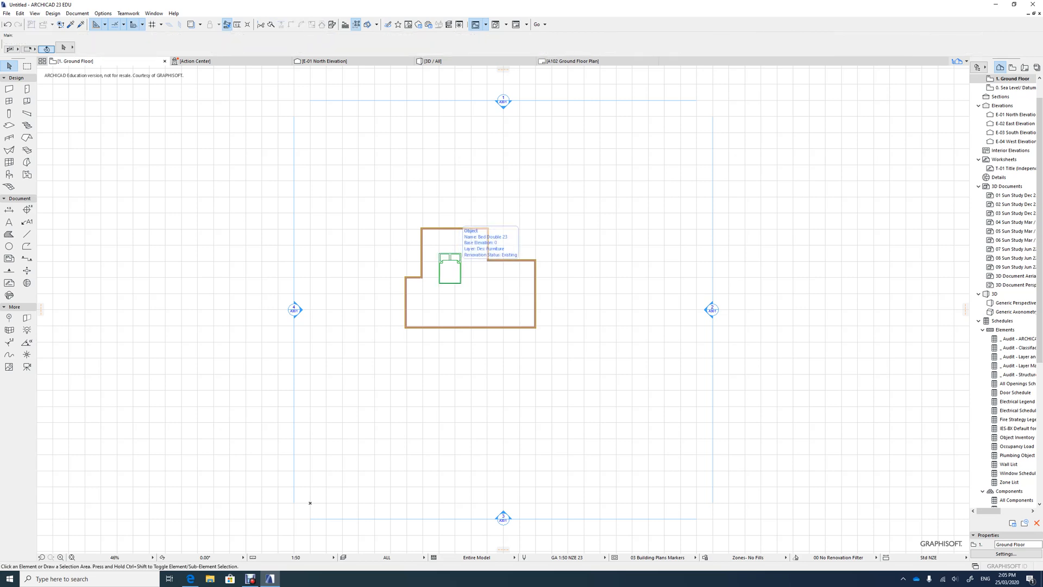
left_click(451, 266)
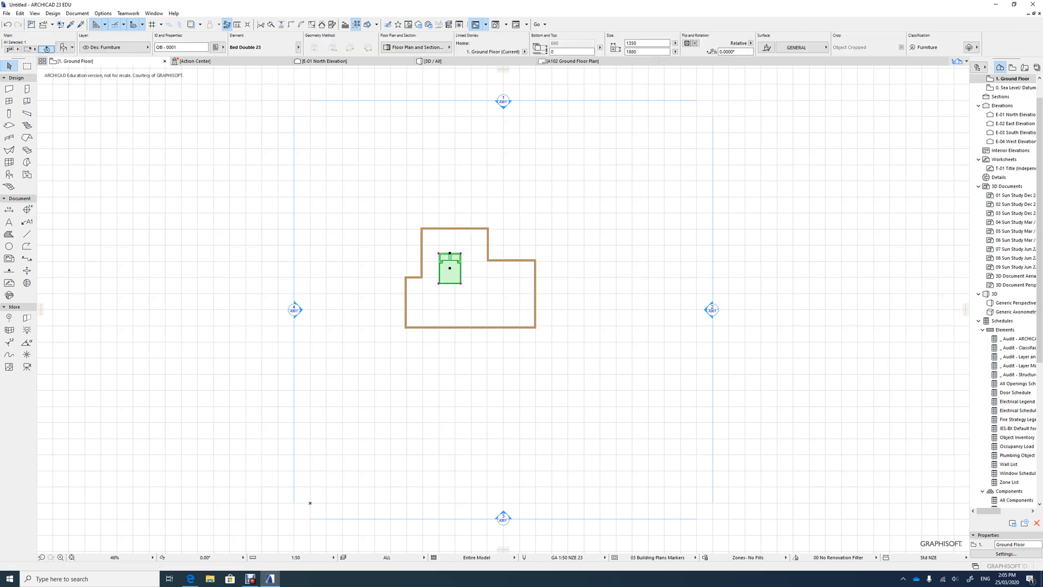
key("Escape")
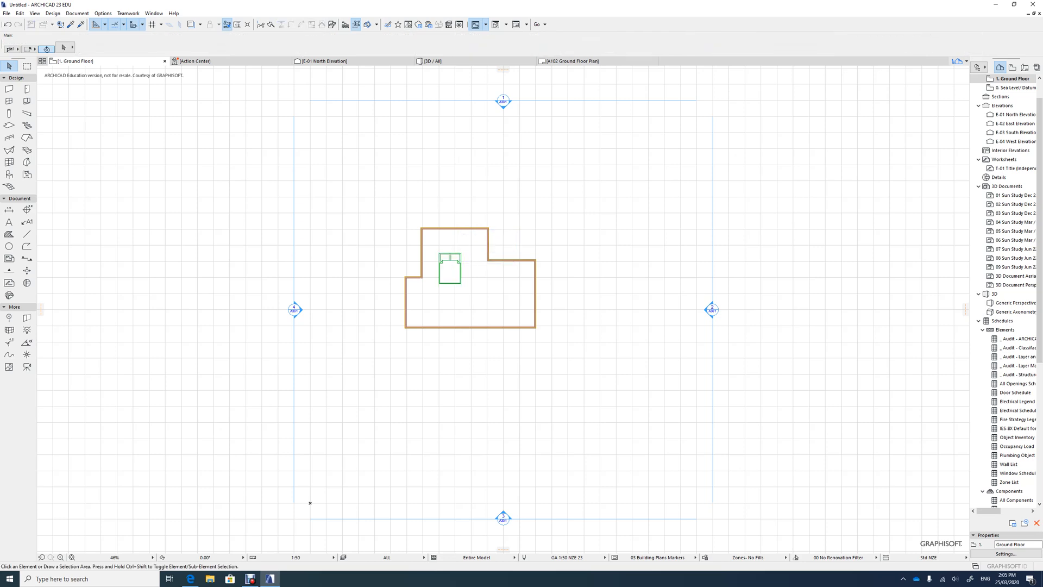
left_click(450, 266)
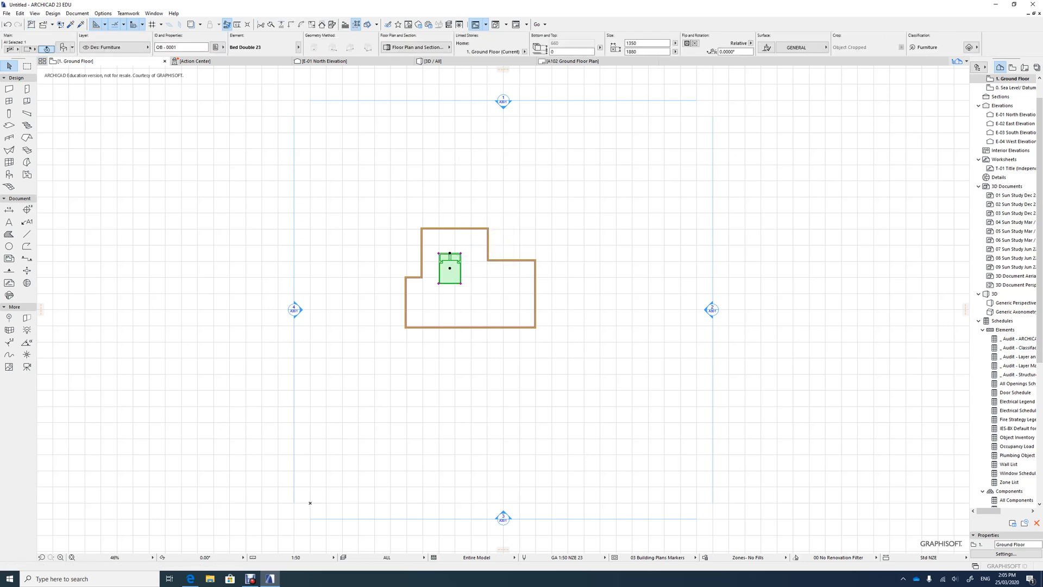
key("ctrl+d")
left_click(450, 268)
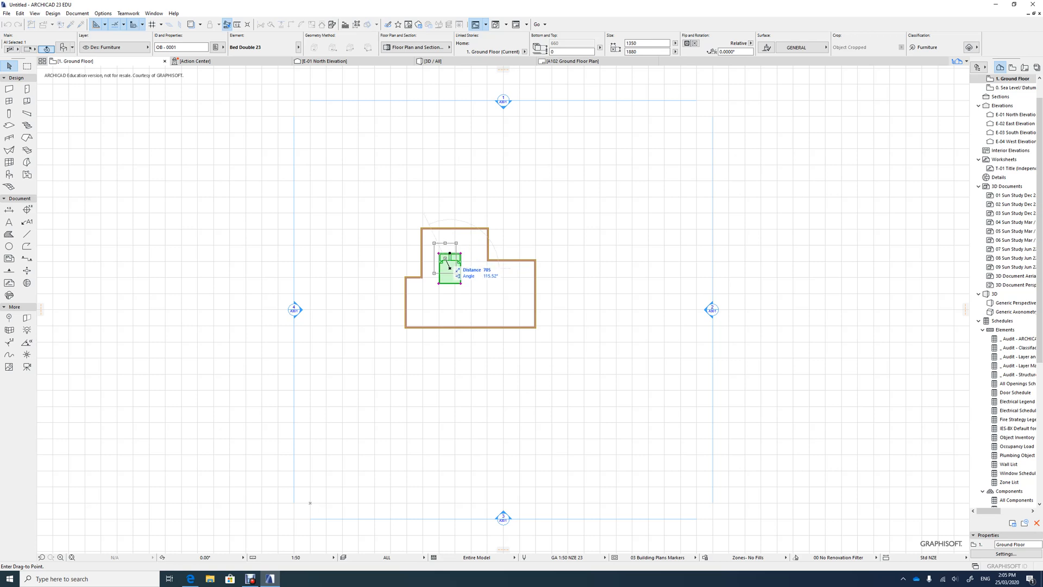
left_click(444, 258)
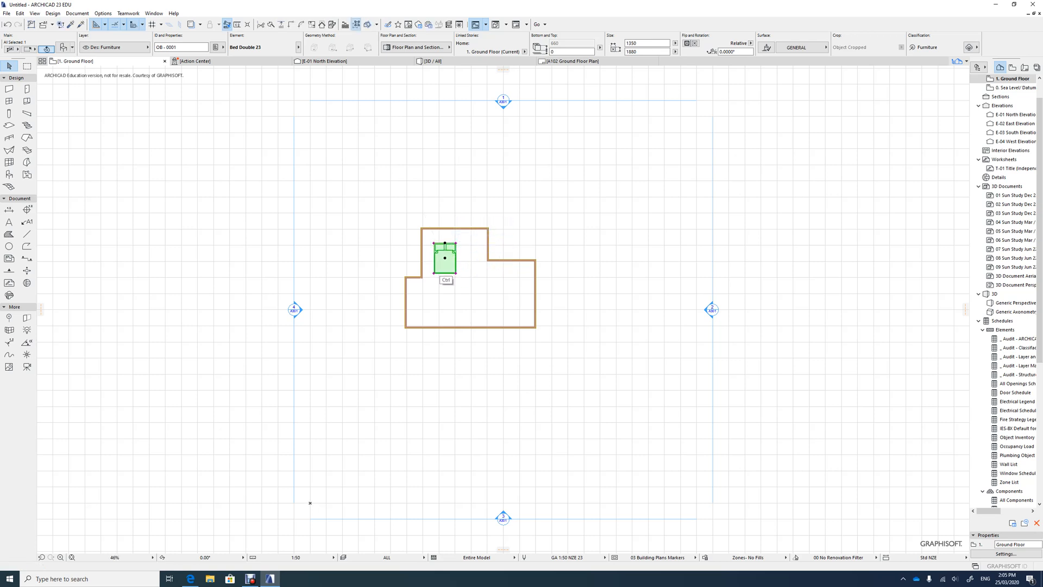
- Rotate the double bed about its centre by 90° counter-clockwise twice, turning the headboard to the south
key("ctrl+e")
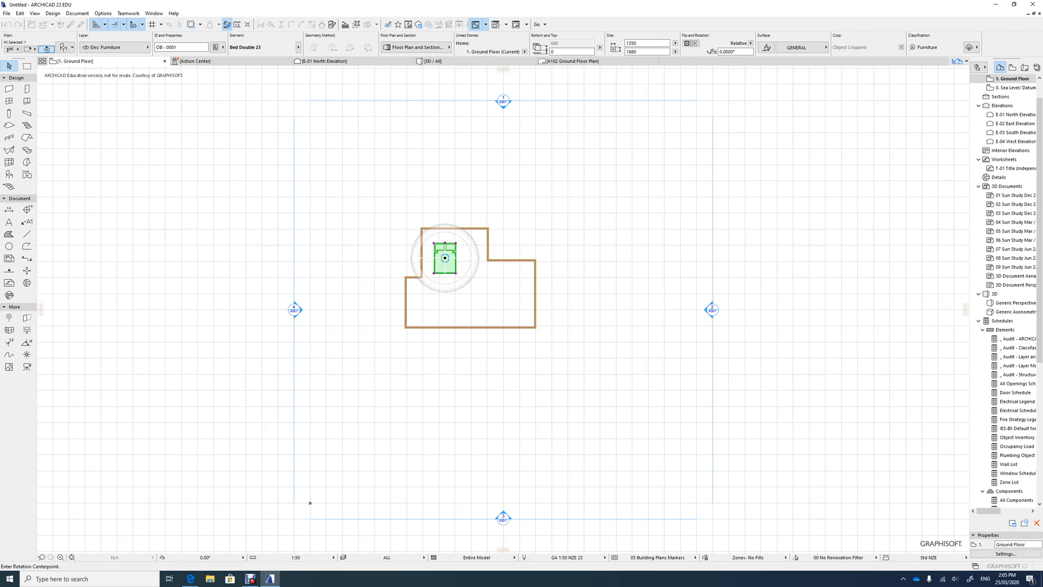
left_click(445, 259)
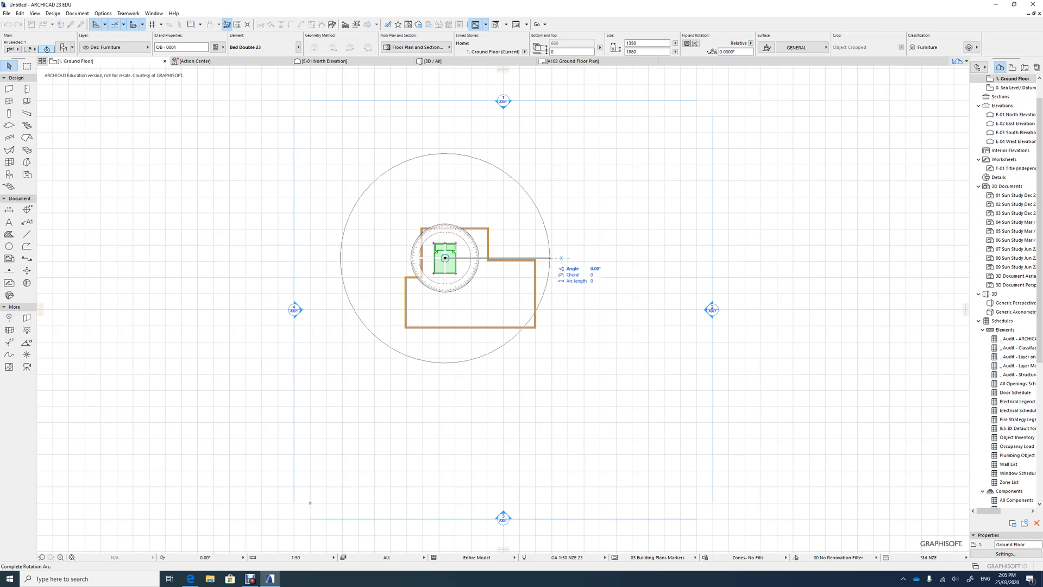
left_click(550, 257)
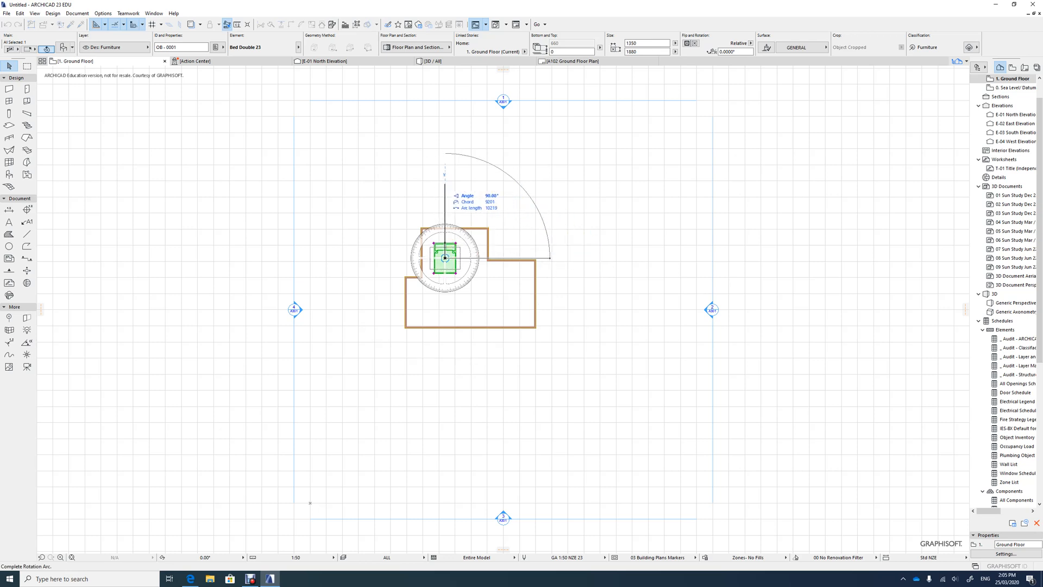
left_click(445, 188)
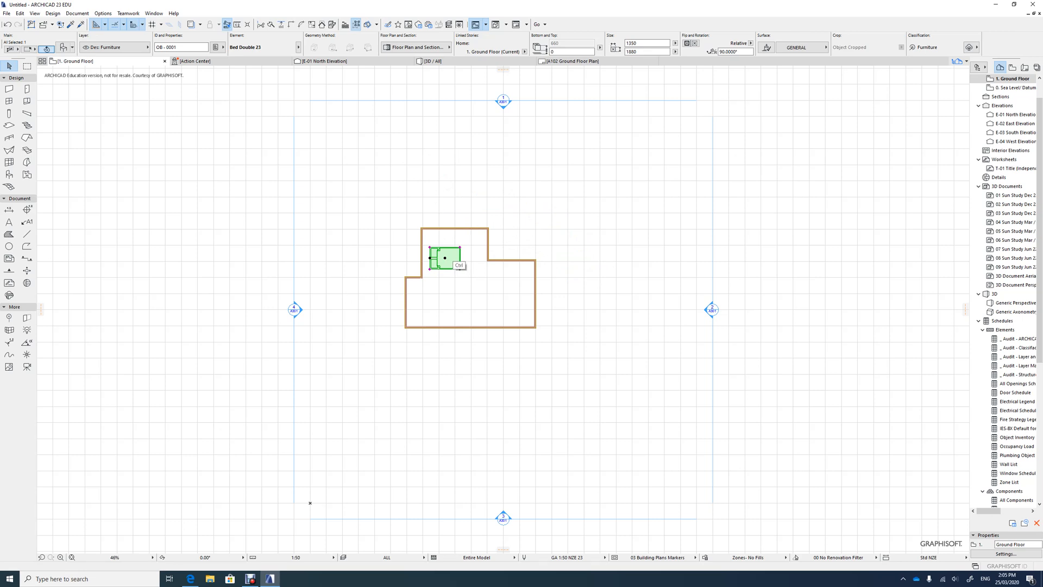
key("ctrl+e")
left_click(445, 257)
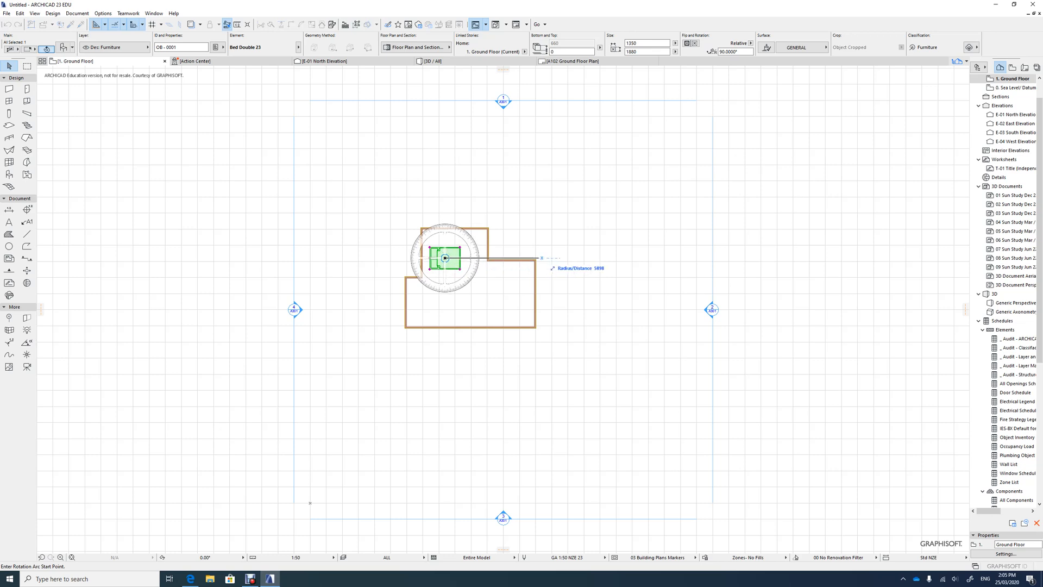
left_click(541, 258)
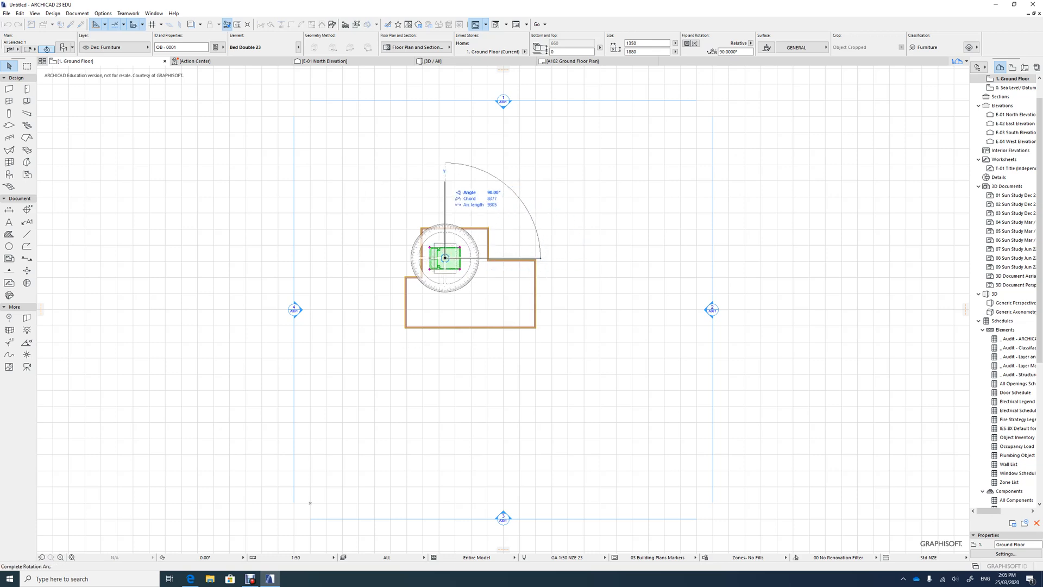
left_click(445, 163)
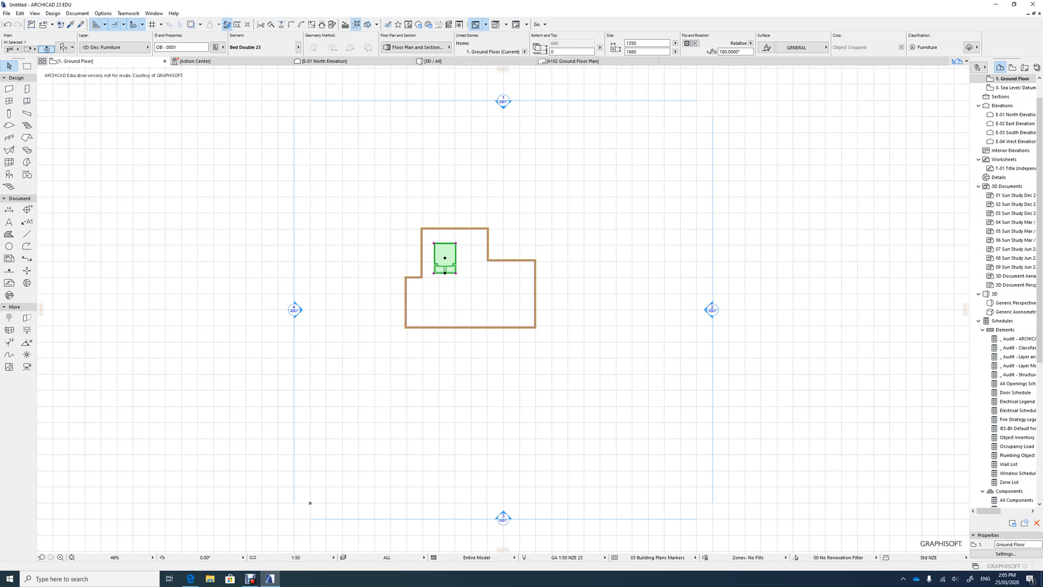
- Move the rotated double bed into the southwest part of the house with its headboard near the south wall
key("ctrl+d")
left_click(445, 258)
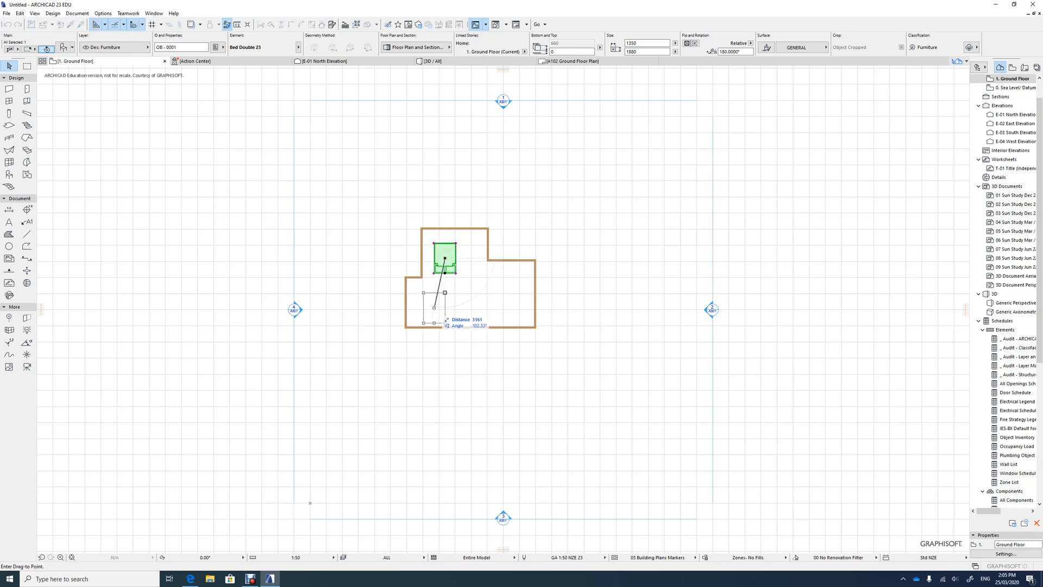
left_click(434, 308)
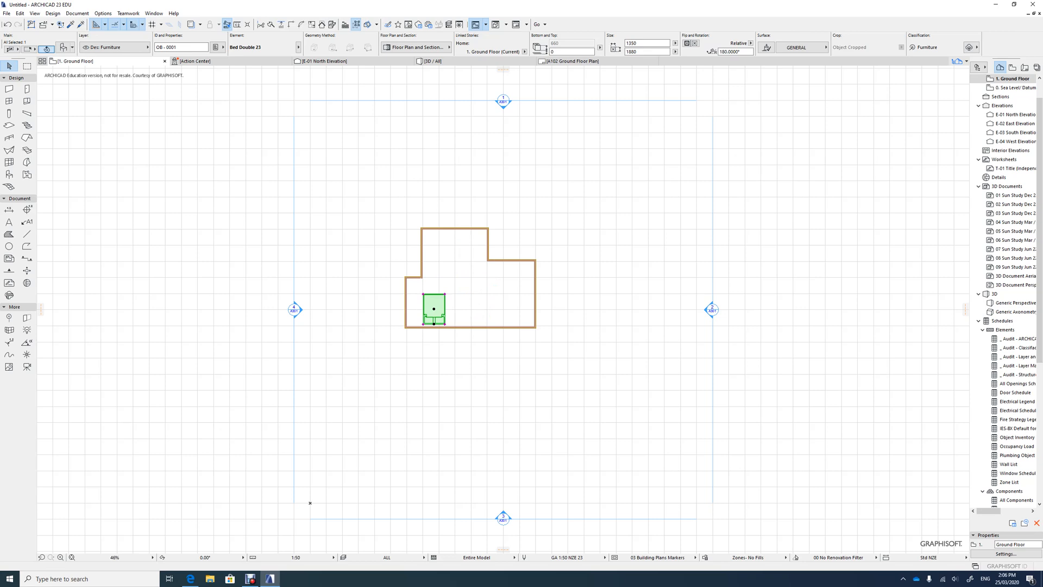
- View the placed bed in 3D from a higher angle over the walls, and return to the ground floor plan
key("F3")
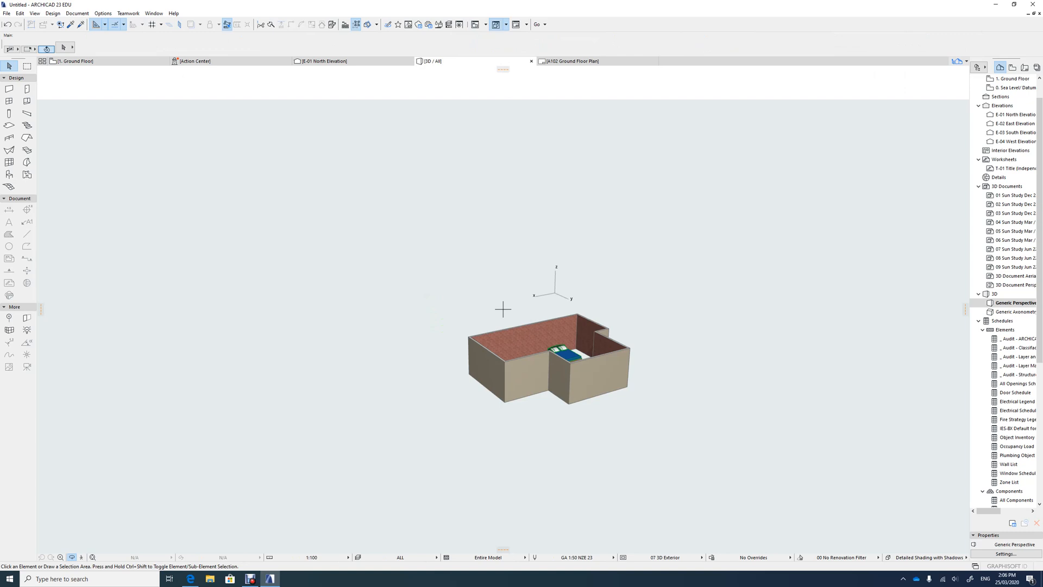
left_click(72, 557)
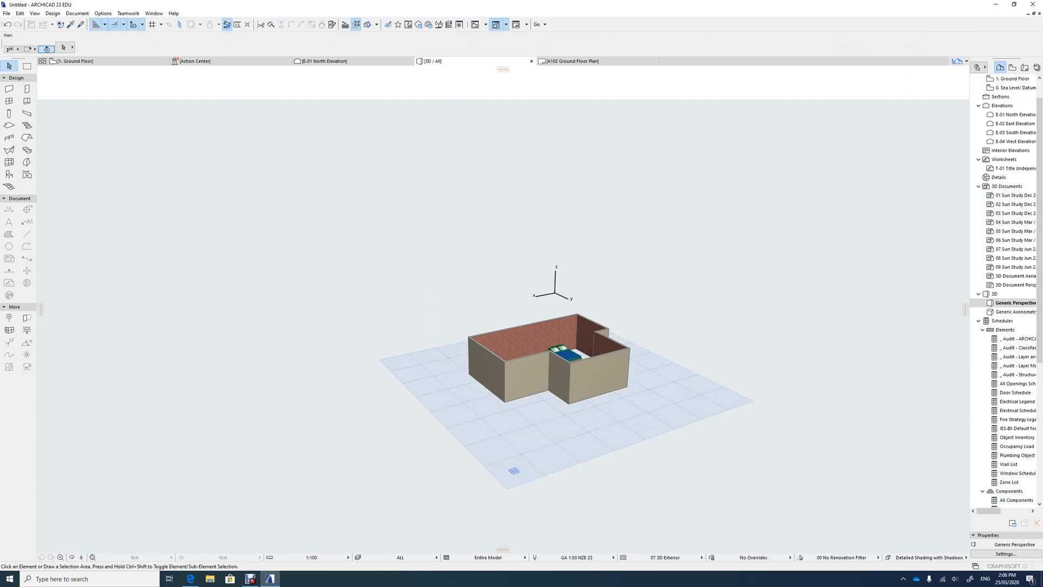
left_click(72, 558)
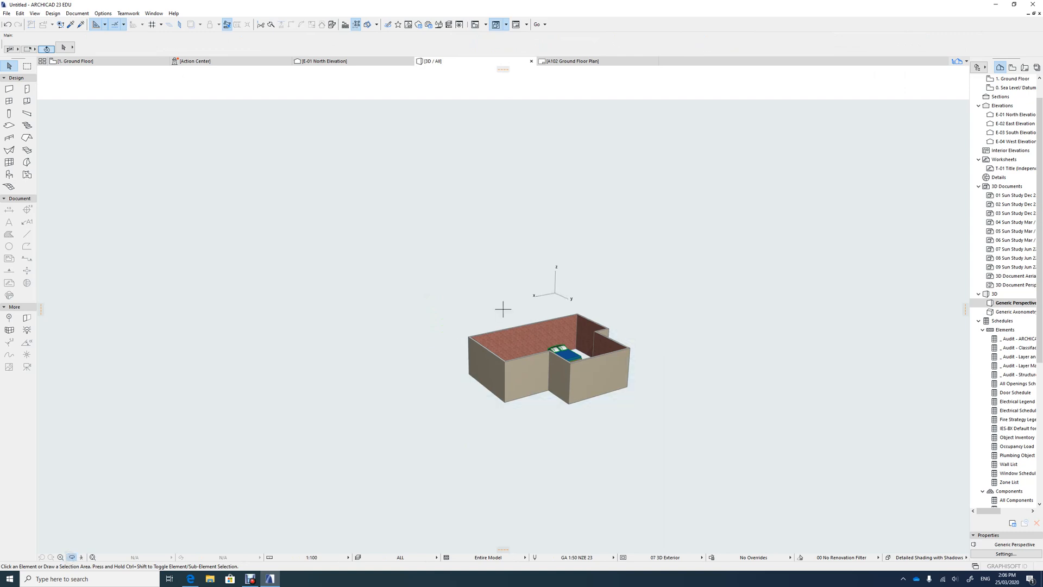
left_click_drag(503, 309, 511, 347)
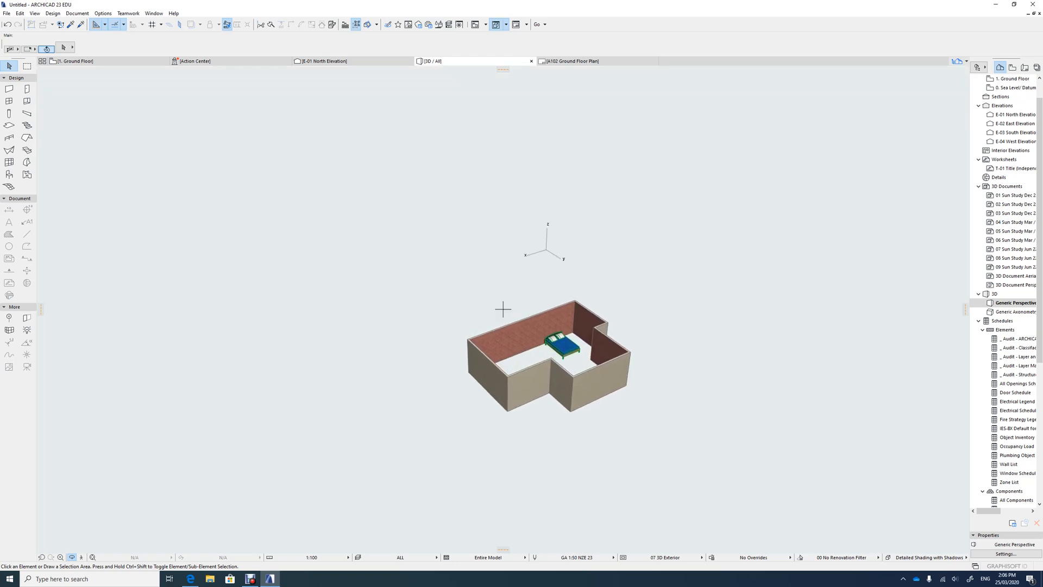
key("F2")
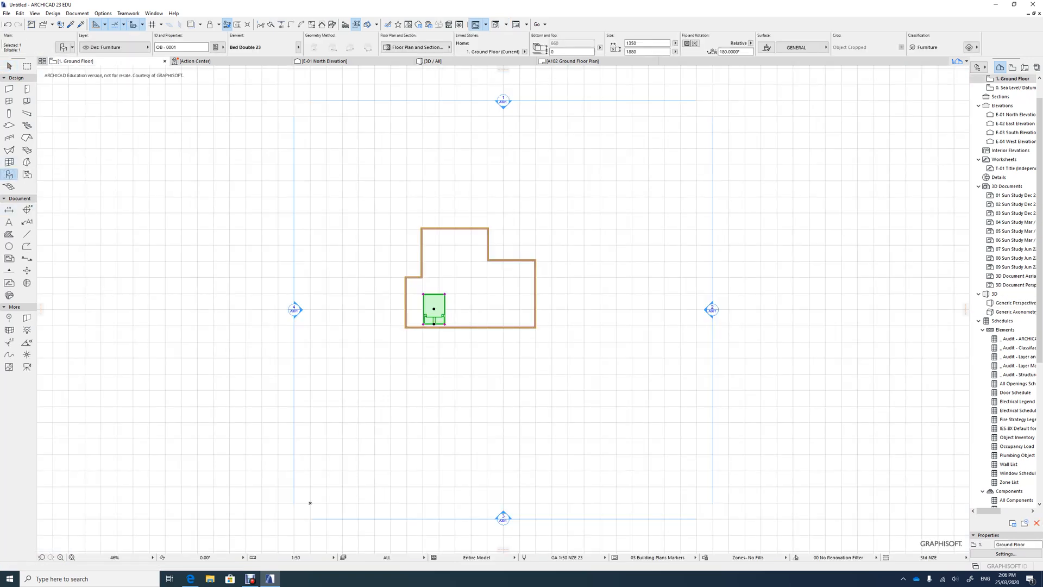
- Open the selected bed's settings, search the object library for "ja" and choose the Jacuzzi favourite
key("ctrl+t")
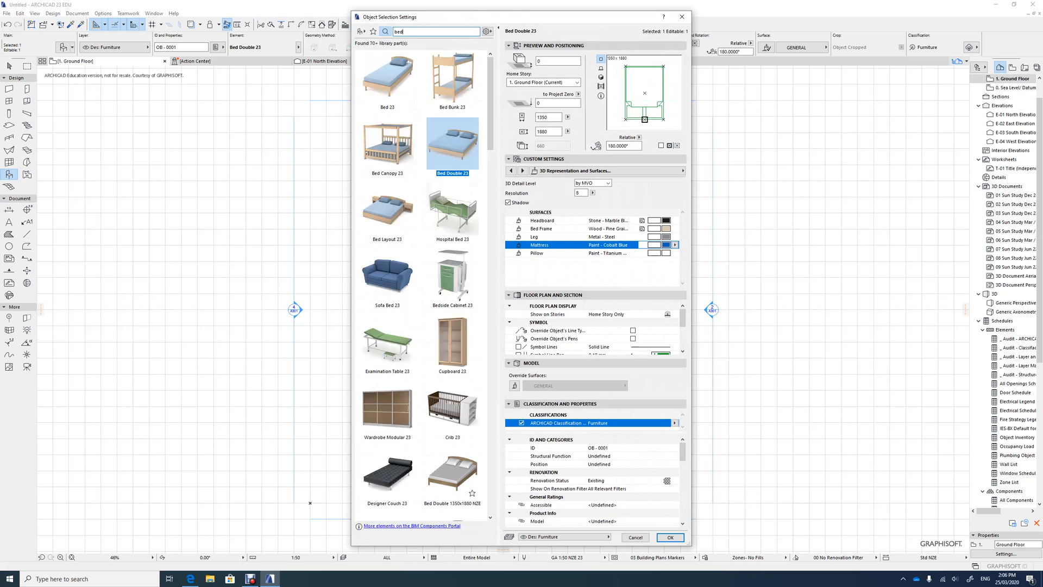
key("BackSpace")
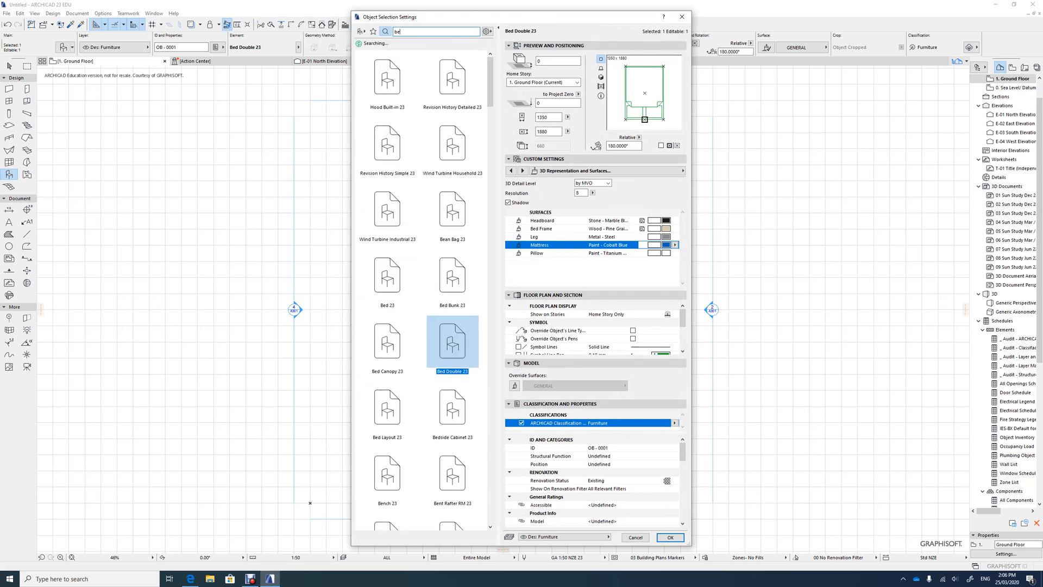
key("BackSpace")
key("BackSpace")
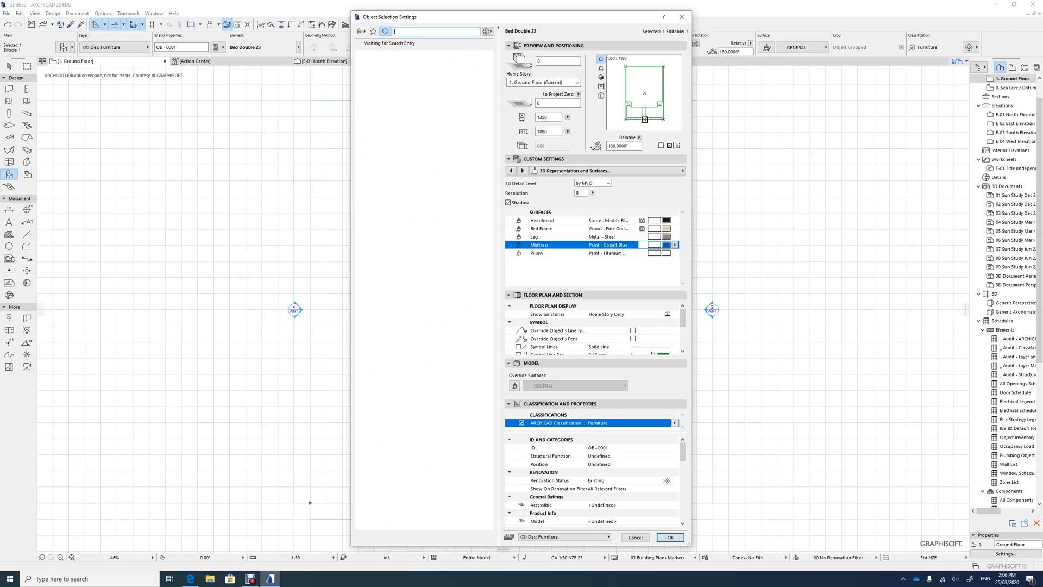
type("ja")
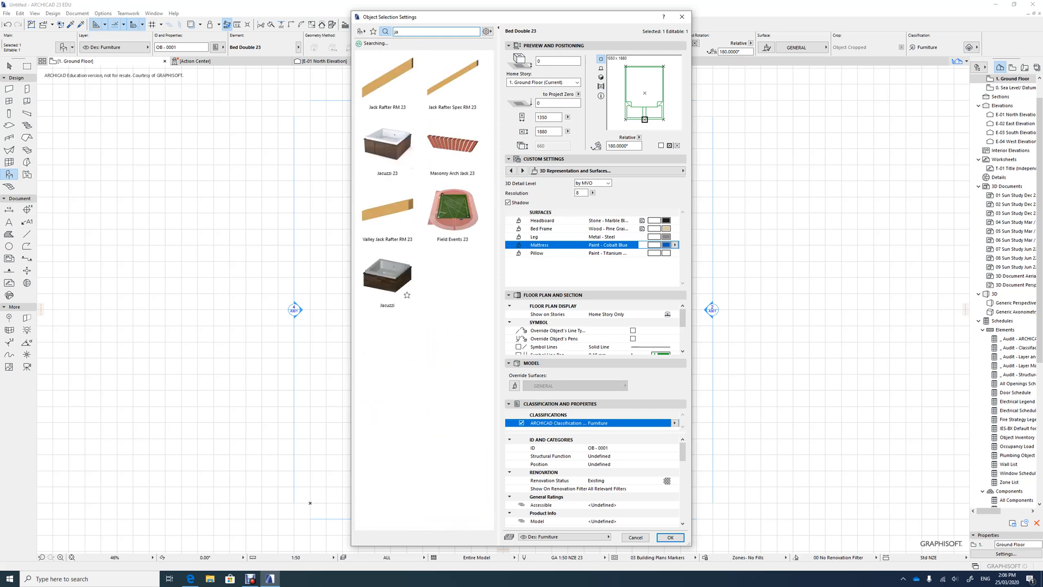
left_click(387, 277)
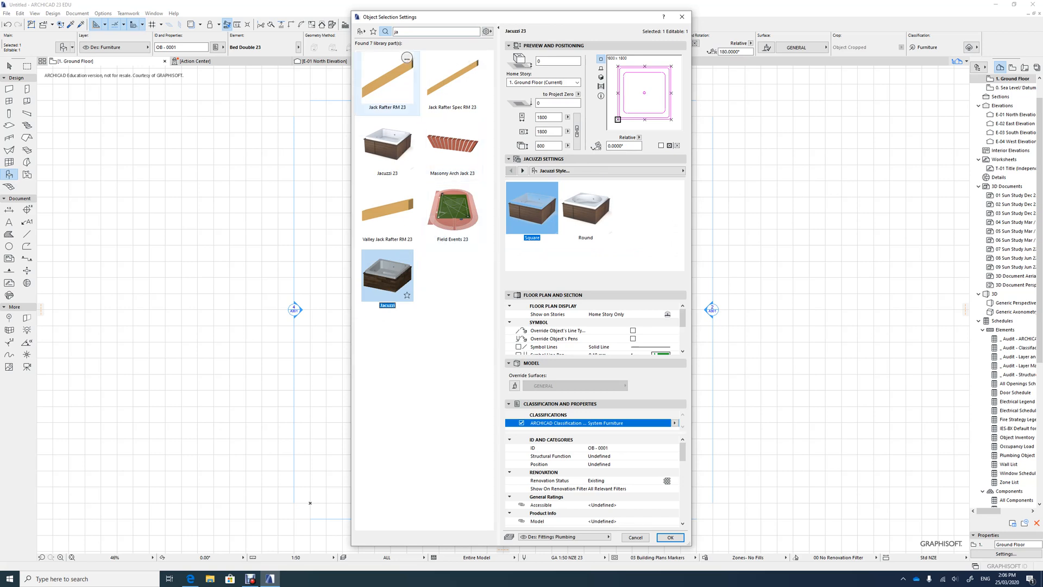
- Search the object library for "bed" and download and embed the online object KLER_L080_S180
left_click(429, 32)
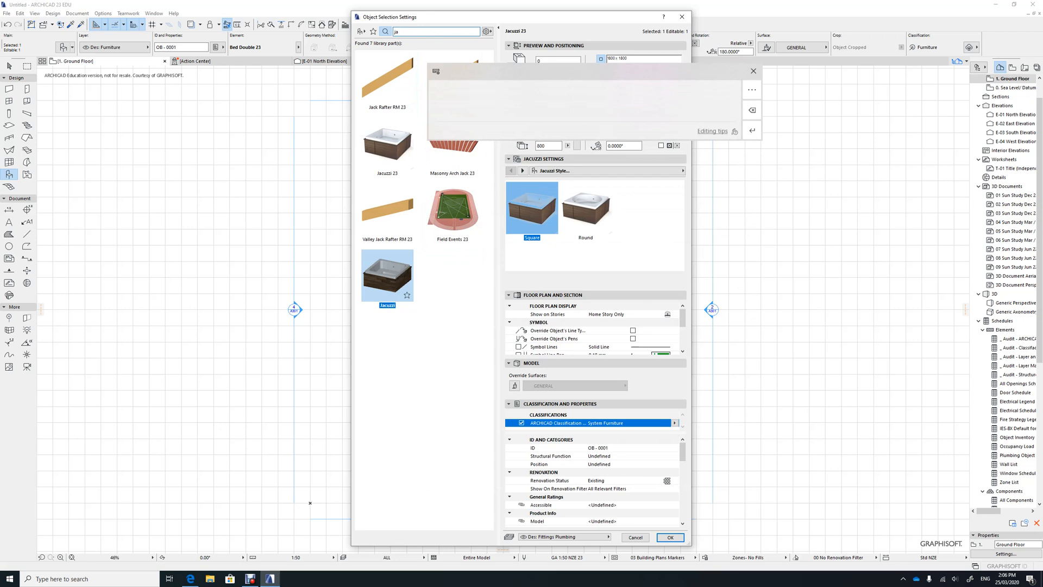
key("BackSpace")
key("BackSpace")
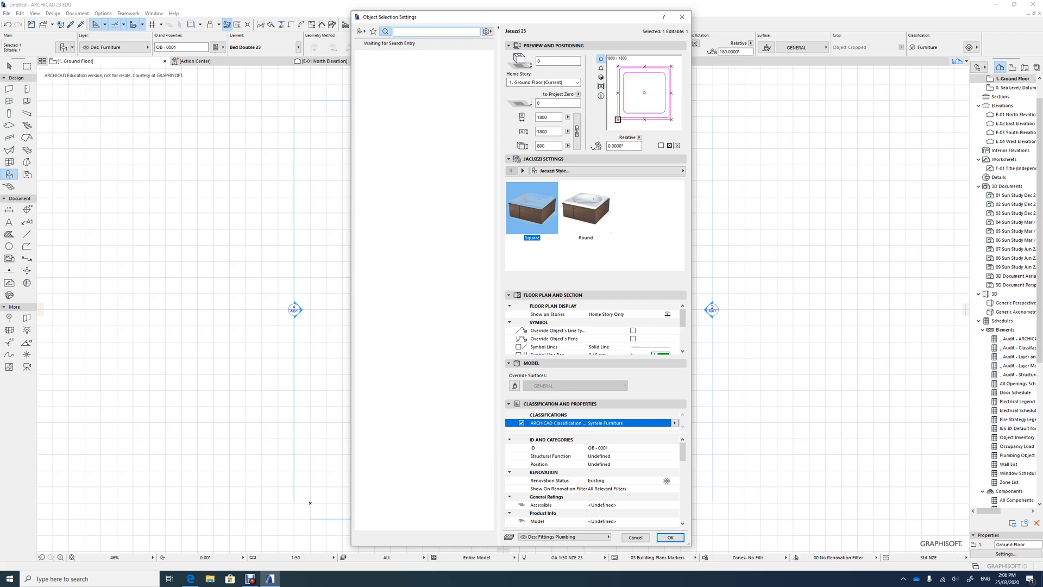
type("bed")
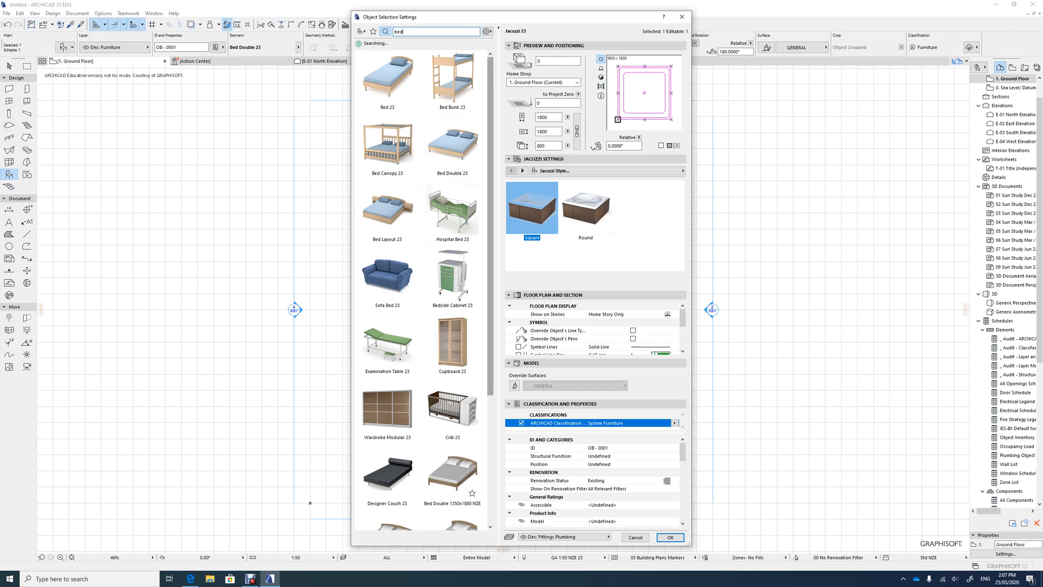
scroll(453, 424, "down", 3)
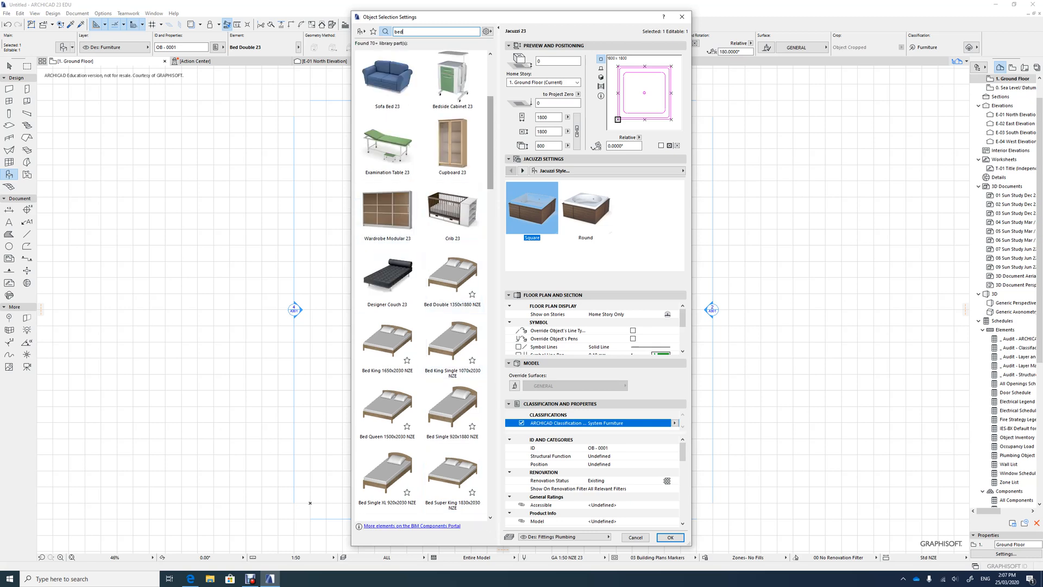
scroll(457, 347, "down", 10)
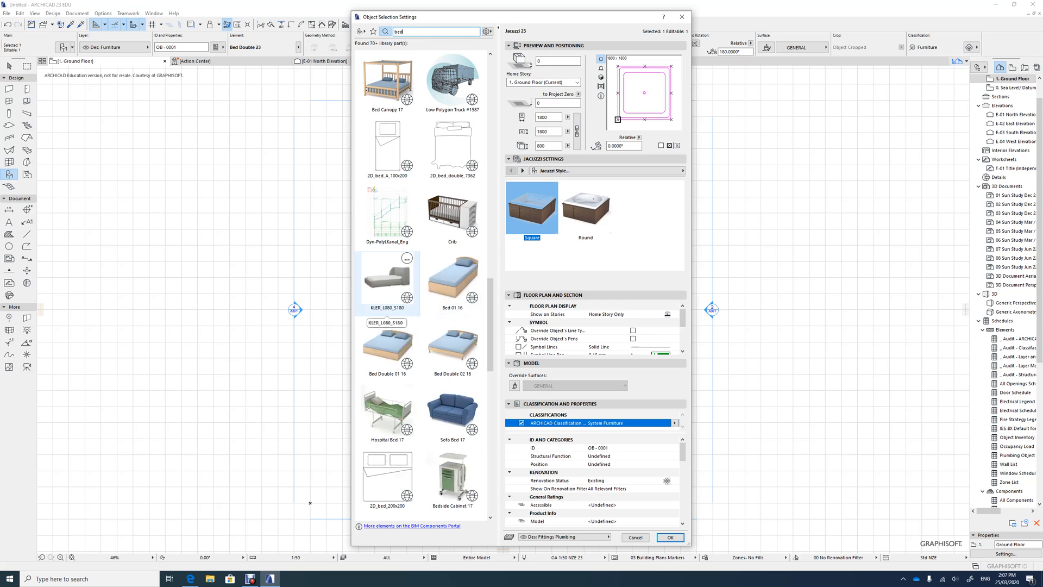
left_click(369, 310)
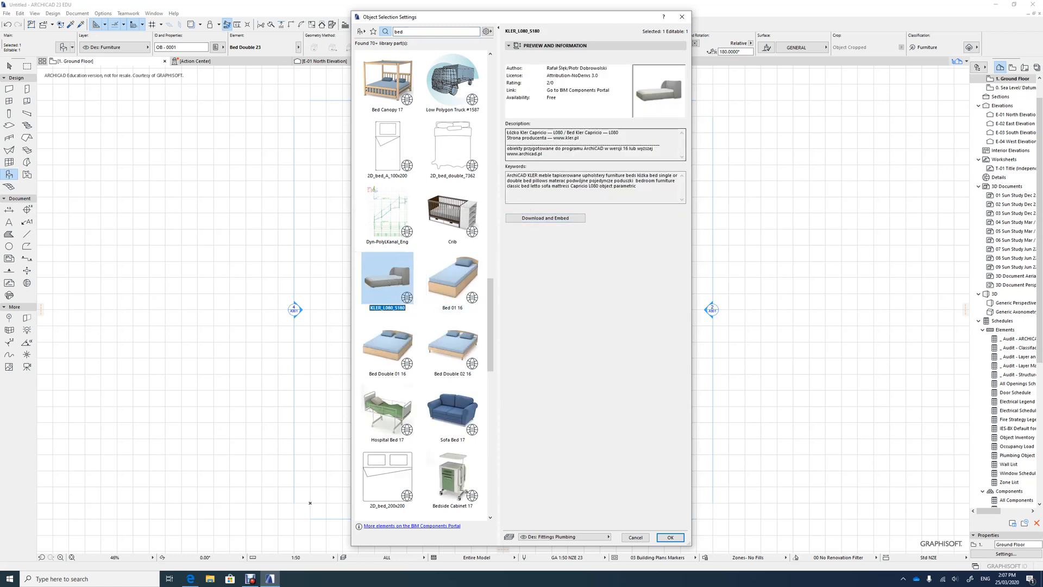
left_click(545, 218)
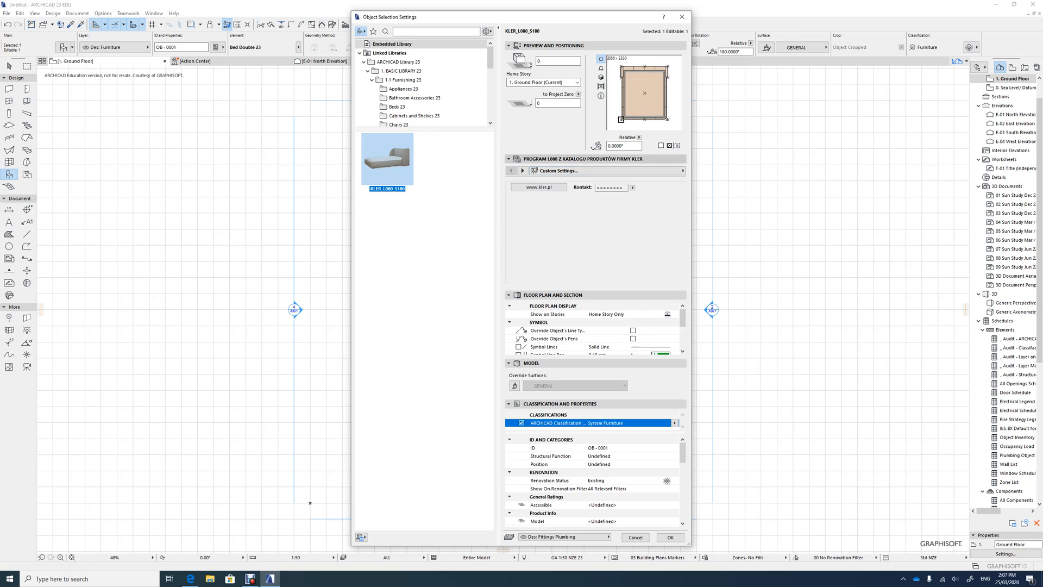
- Show all parameters of the KLER_L080_S180 bed and expand its 2D Representation group
left_click(679, 171)
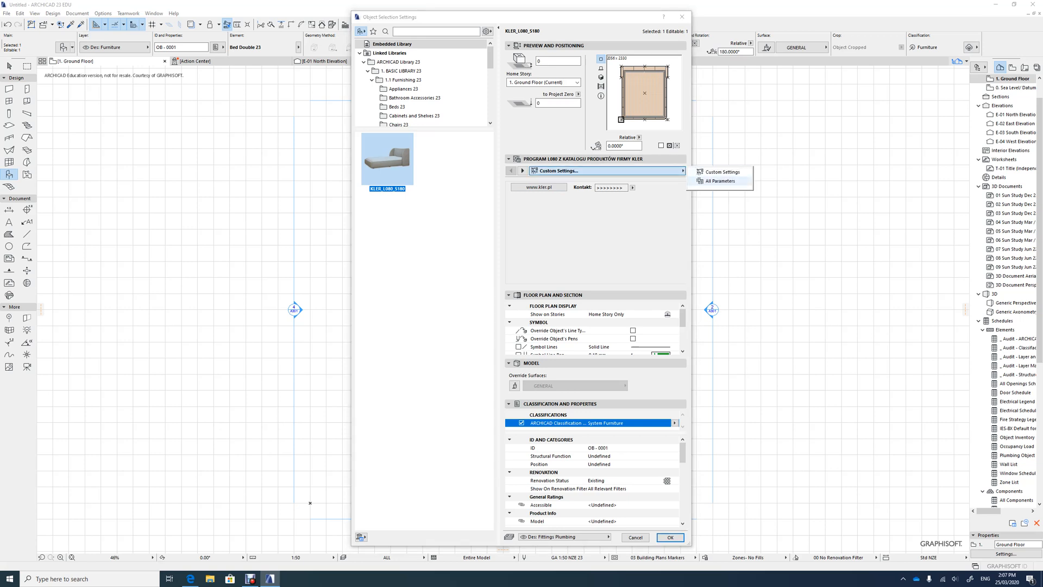
left_click(721, 181)
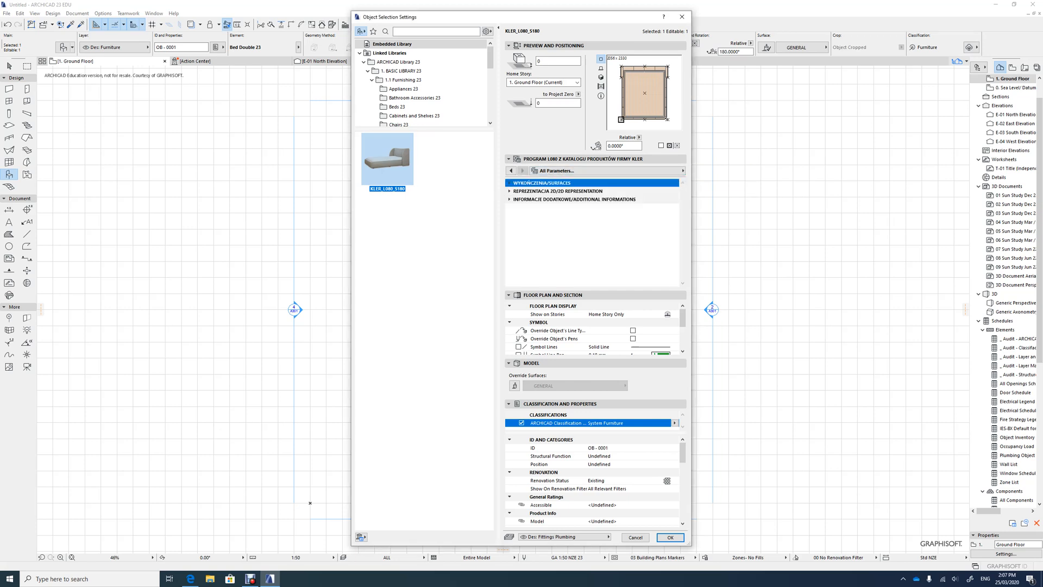
left_click(510, 191)
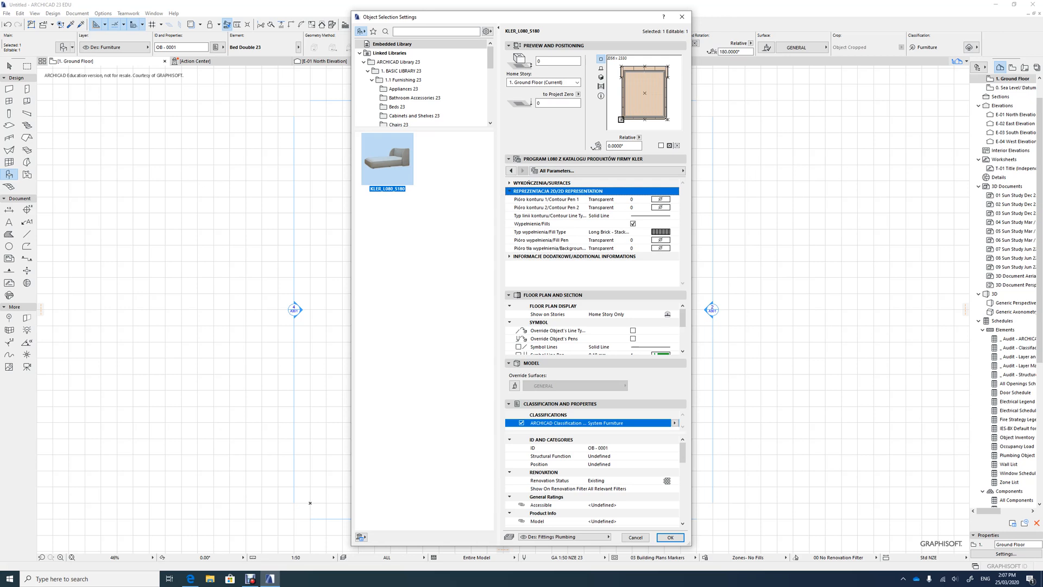
- Expand the bed's Additional Informations group and look at the Fill Type parameter of its 2D representation
left_click(510, 256)
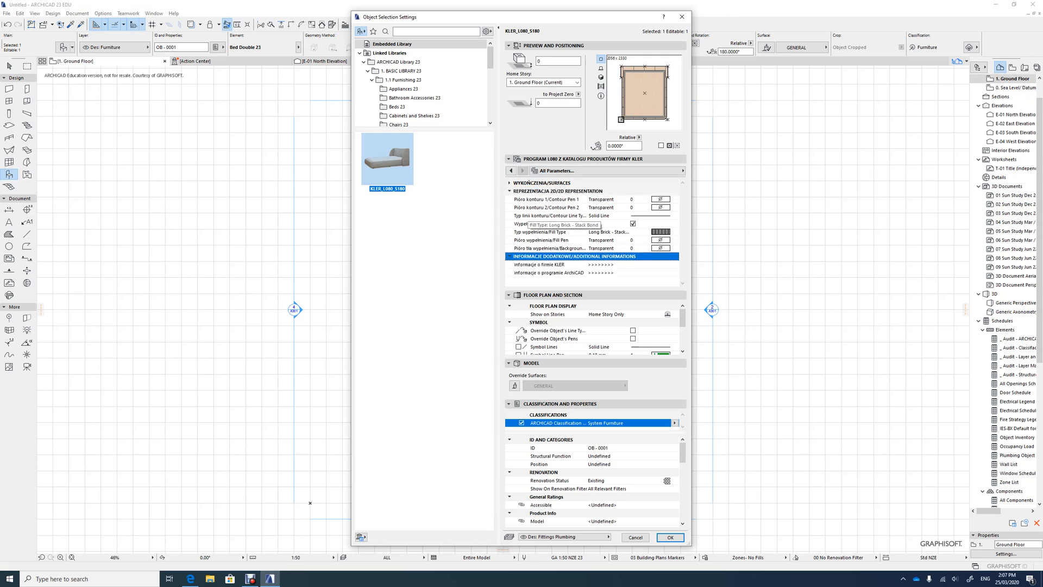
left_click(660, 231)
key("Escape")
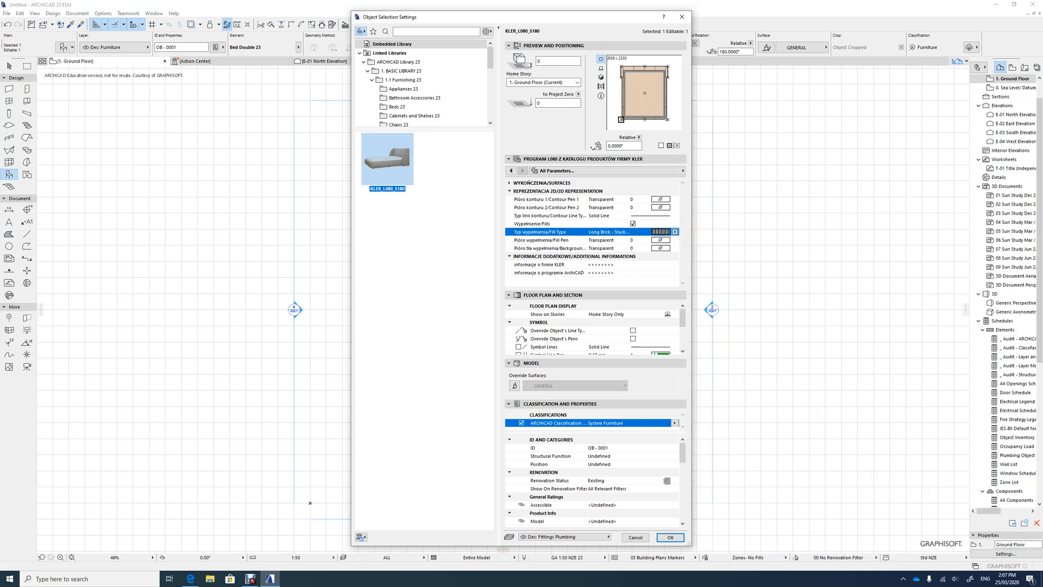
- Expand the bed's Surfaces group and set the Upholstering surface to Paint - Golden Ochre
left_click(509, 182)
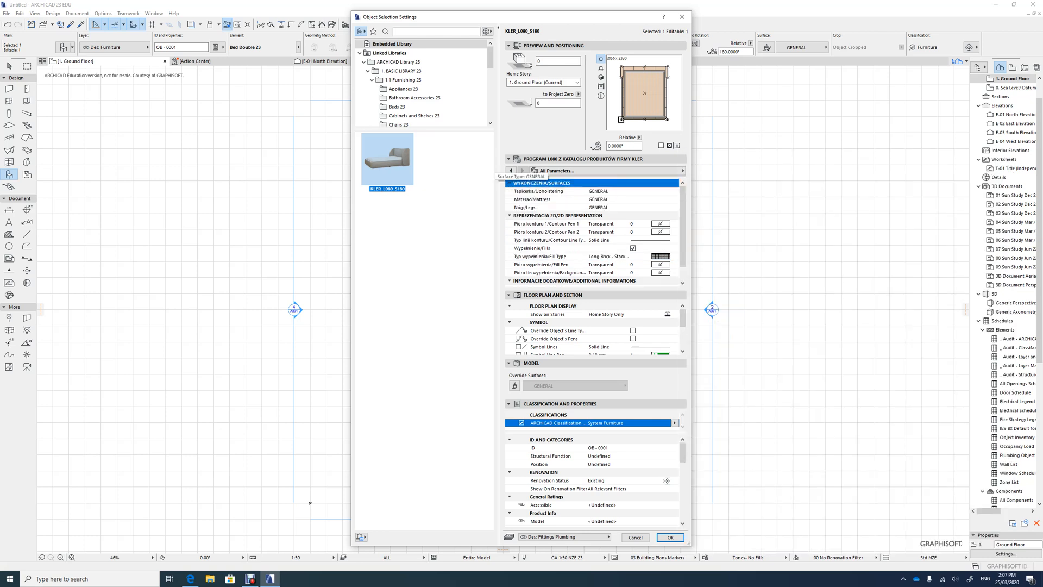
left_click(603, 191)
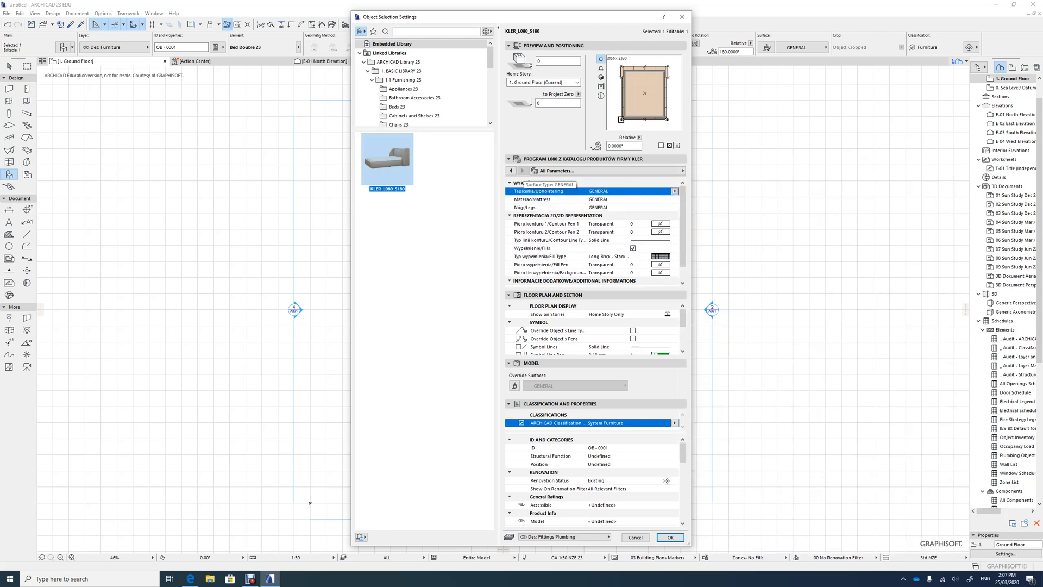
key("Down")
key("Down")
left_click(630, 191)
left_click(675, 191)
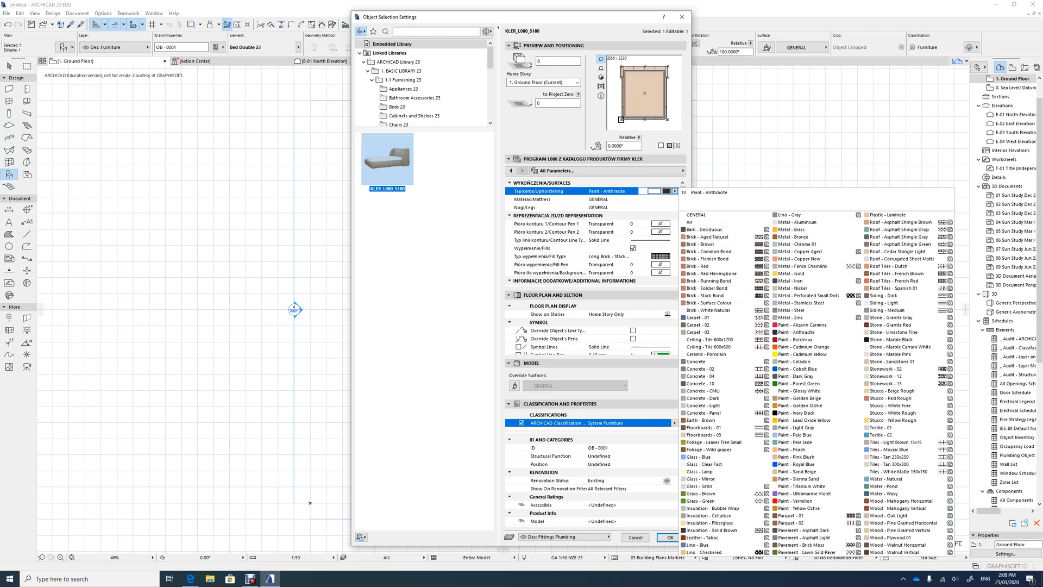
left_click(804, 405)
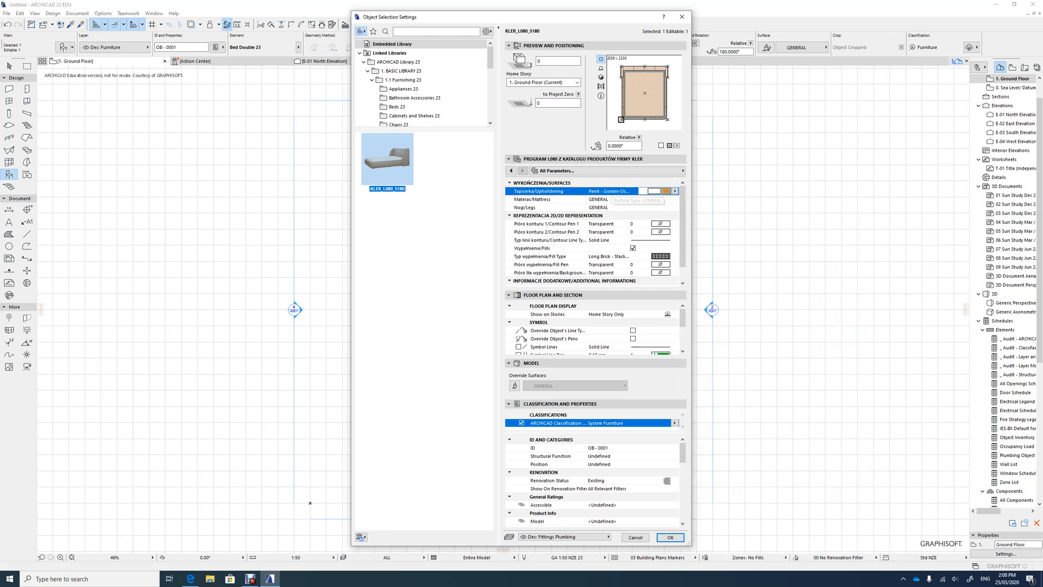
- Set the bed's Mattress surface to Glass - Blue and Legs to Metal - Steel, and apply the object settings
left_click(674, 199)
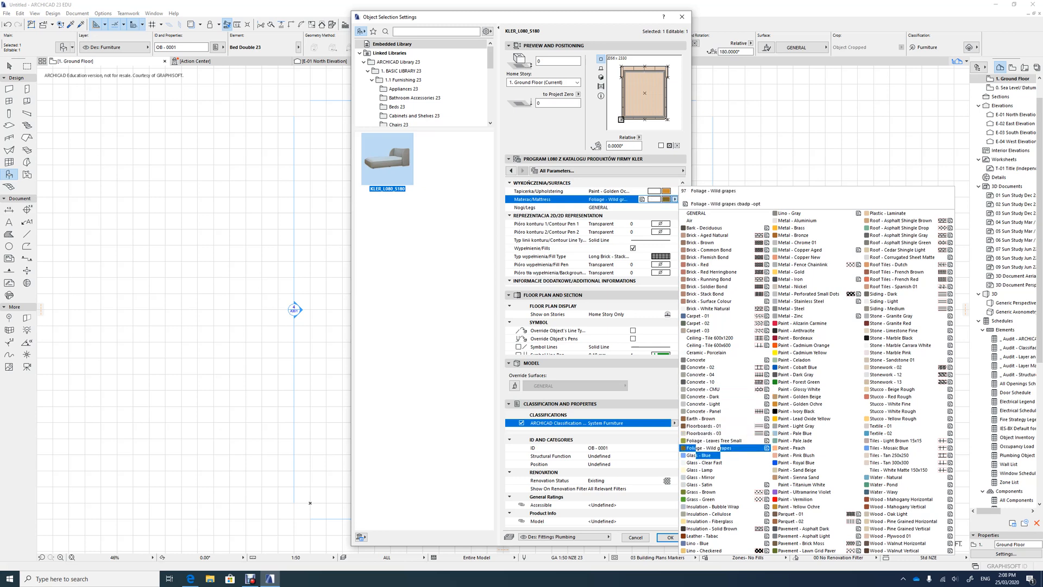
left_click(702, 455)
left_click(655, 207)
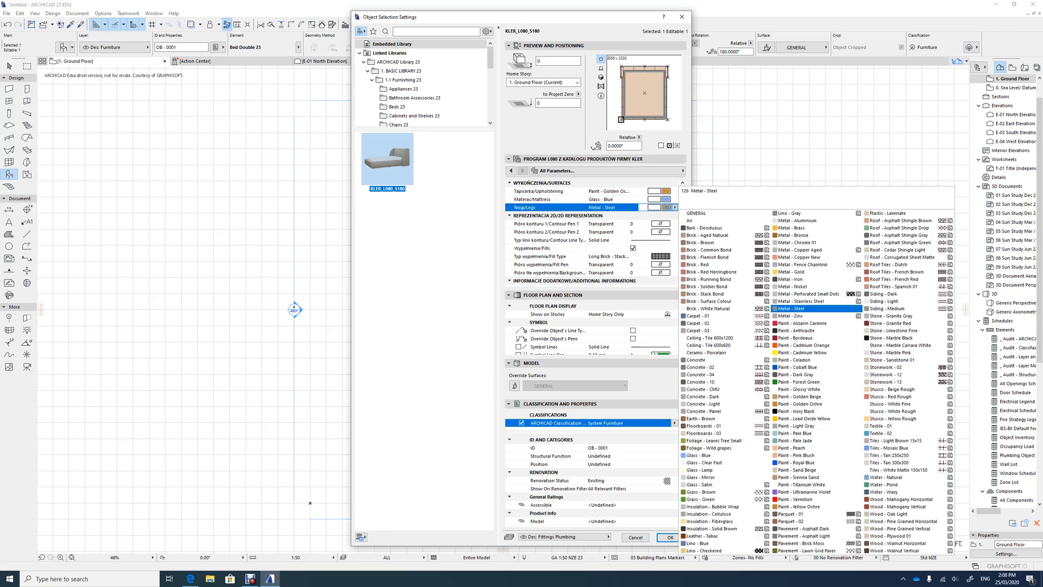
left_click(791, 308)
left_click(670, 537)
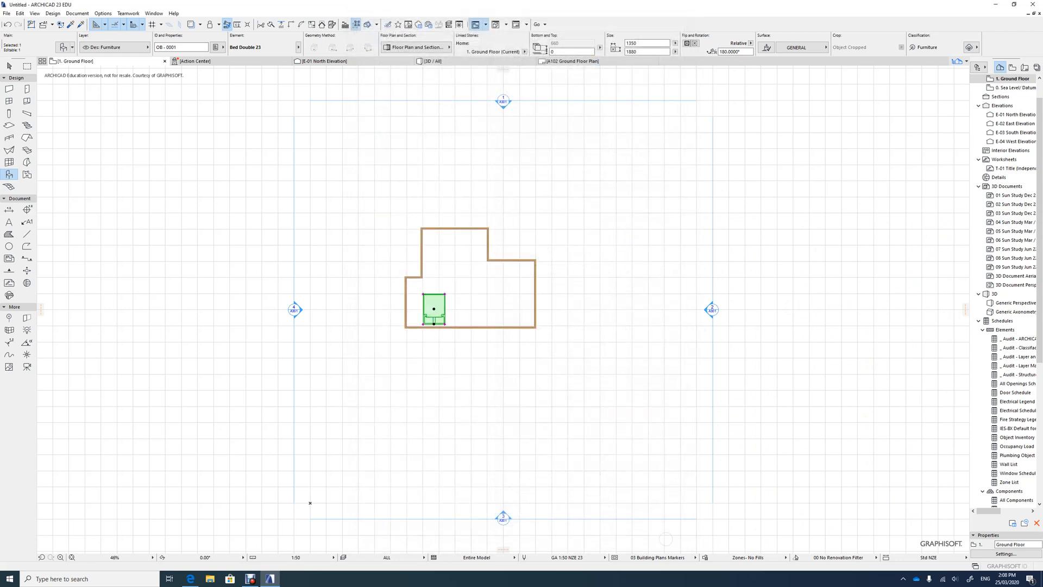
- View the house in 3D and check the KLER bed inside the walls by selecting and deselecting it
key("F3")
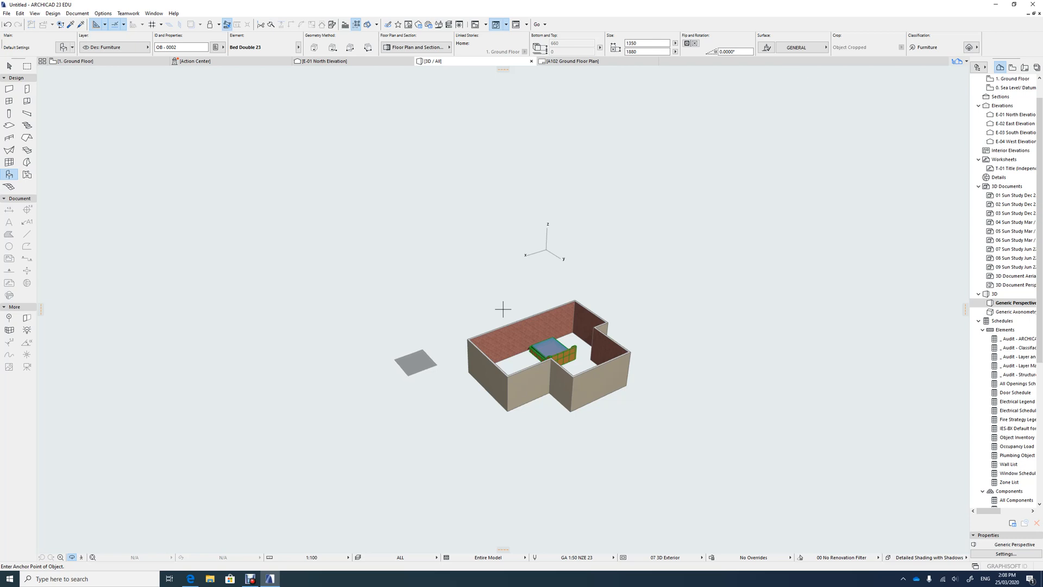
left_click(8, 66)
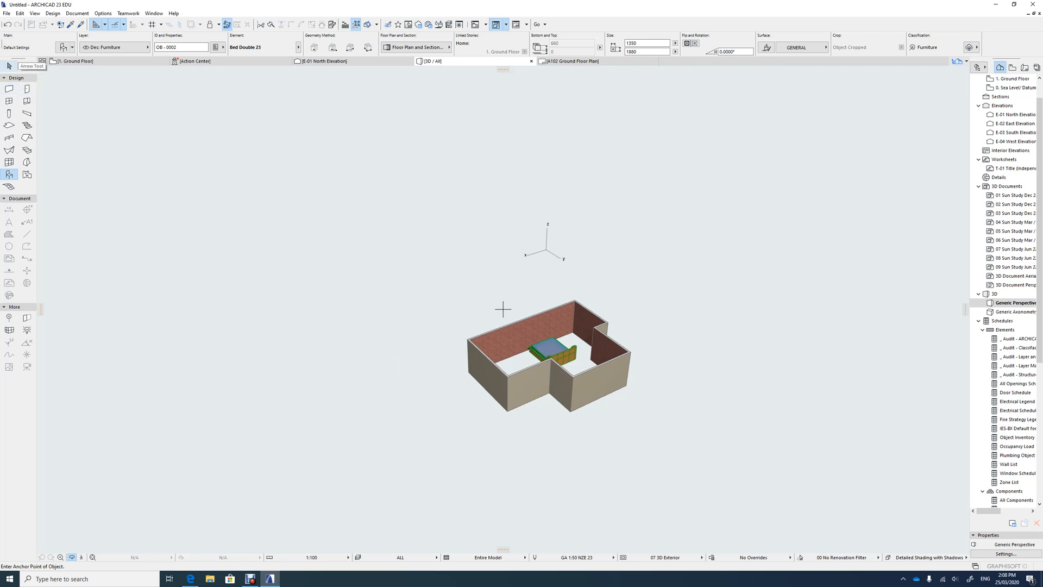
left_click(550, 353)
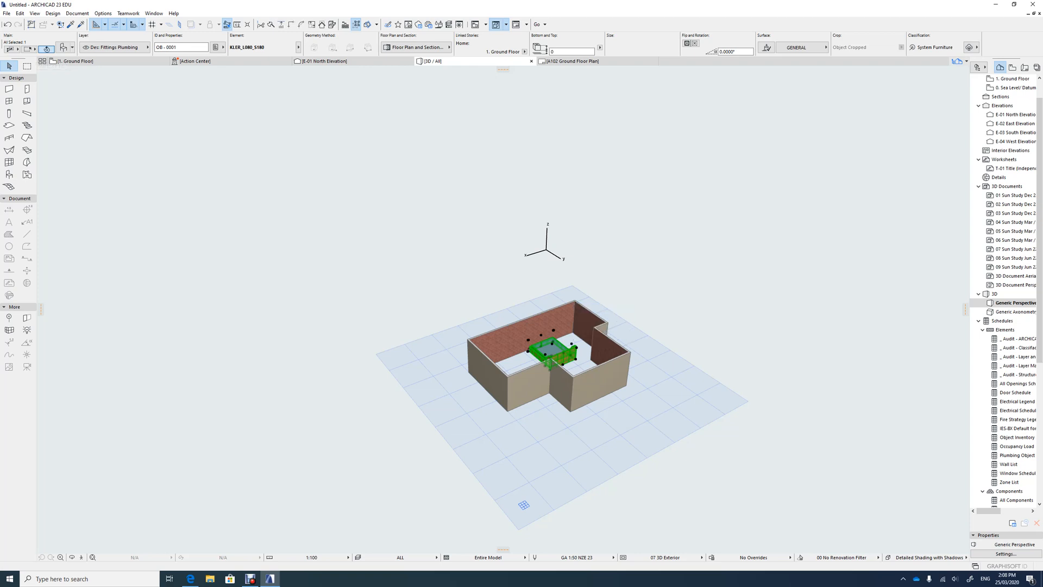
left_click(636, 286)
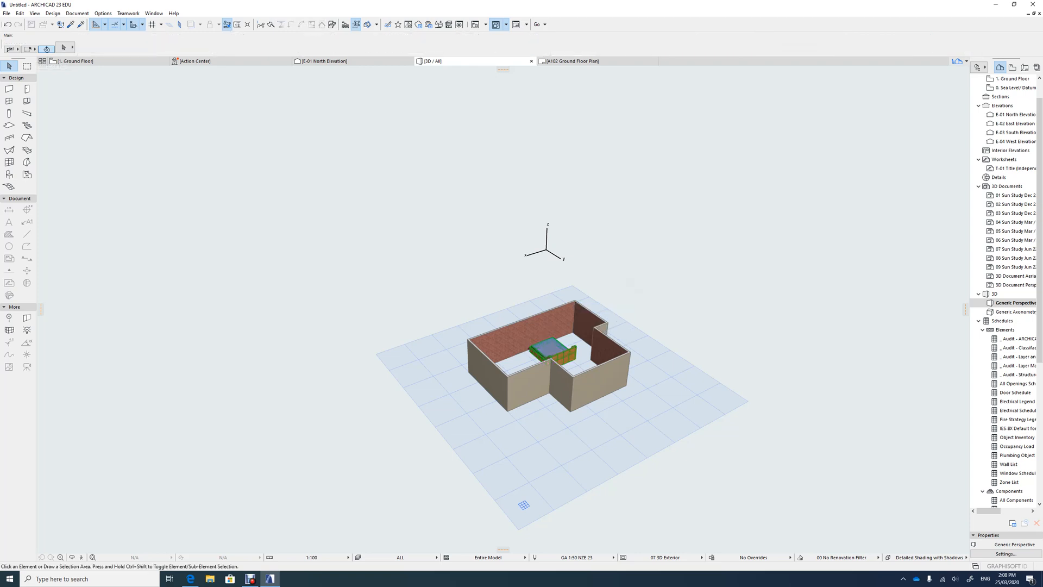
left_click(552, 350)
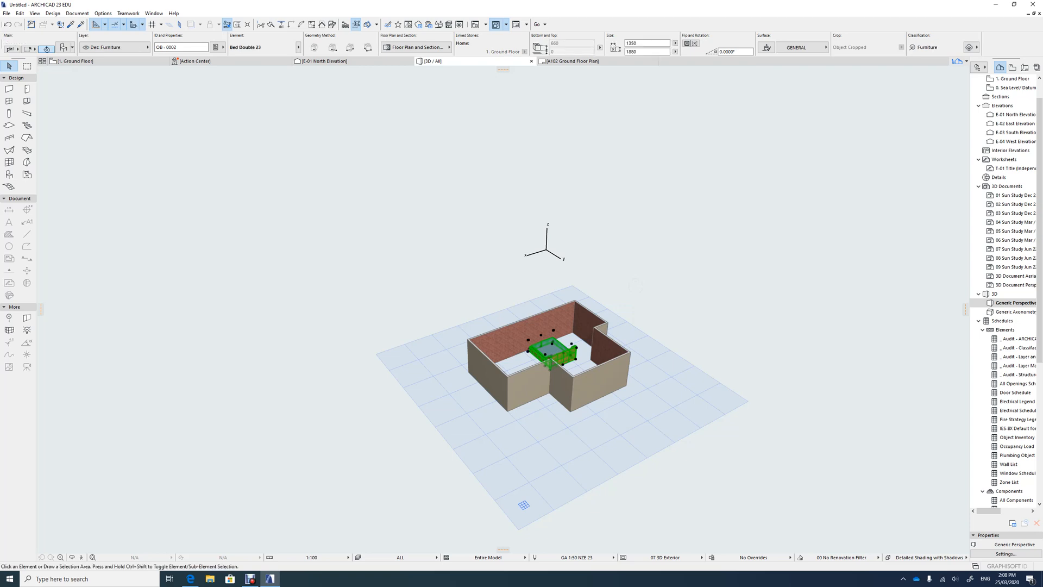
left_click(636, 285)
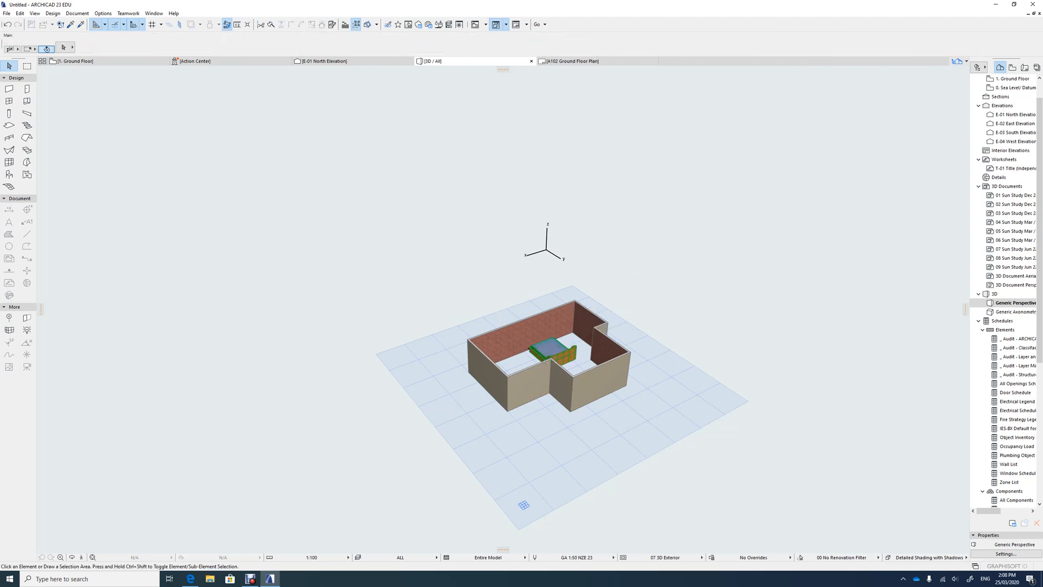